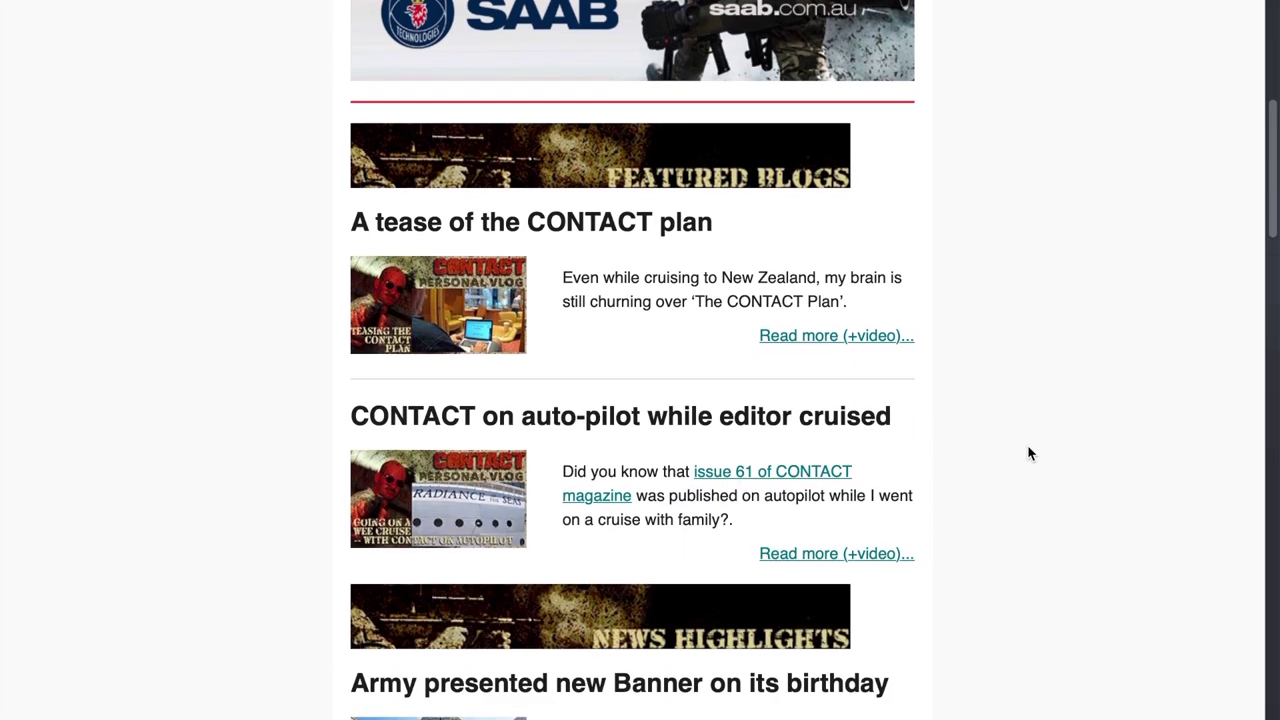
- Look through the received CONTACT newsletter email, from the featured blogs down to the footer and back up
{"action": "scroll", "coordinate": [1030, 454], "scroll_direction": "down", "scroll_amount": 15}
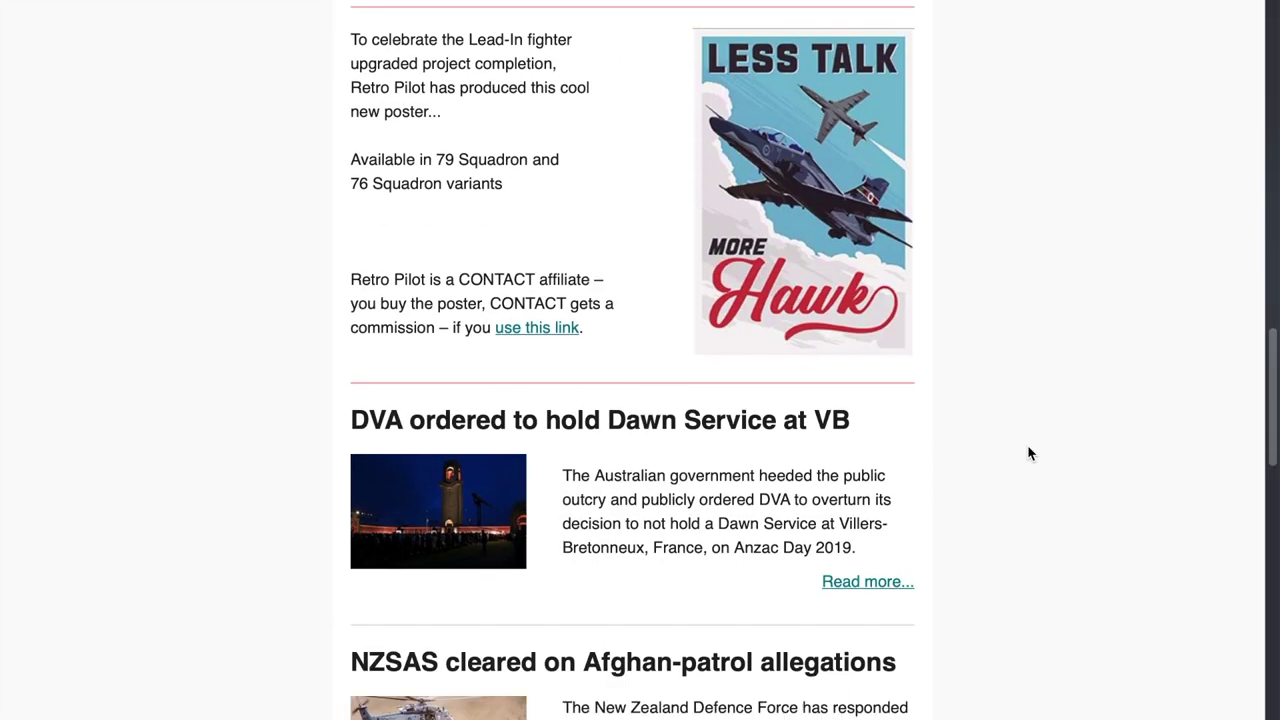
{"action": "scroll", "coordinate": [1030, 454], "scroll_direction": "down", "scroll_amount": 5}
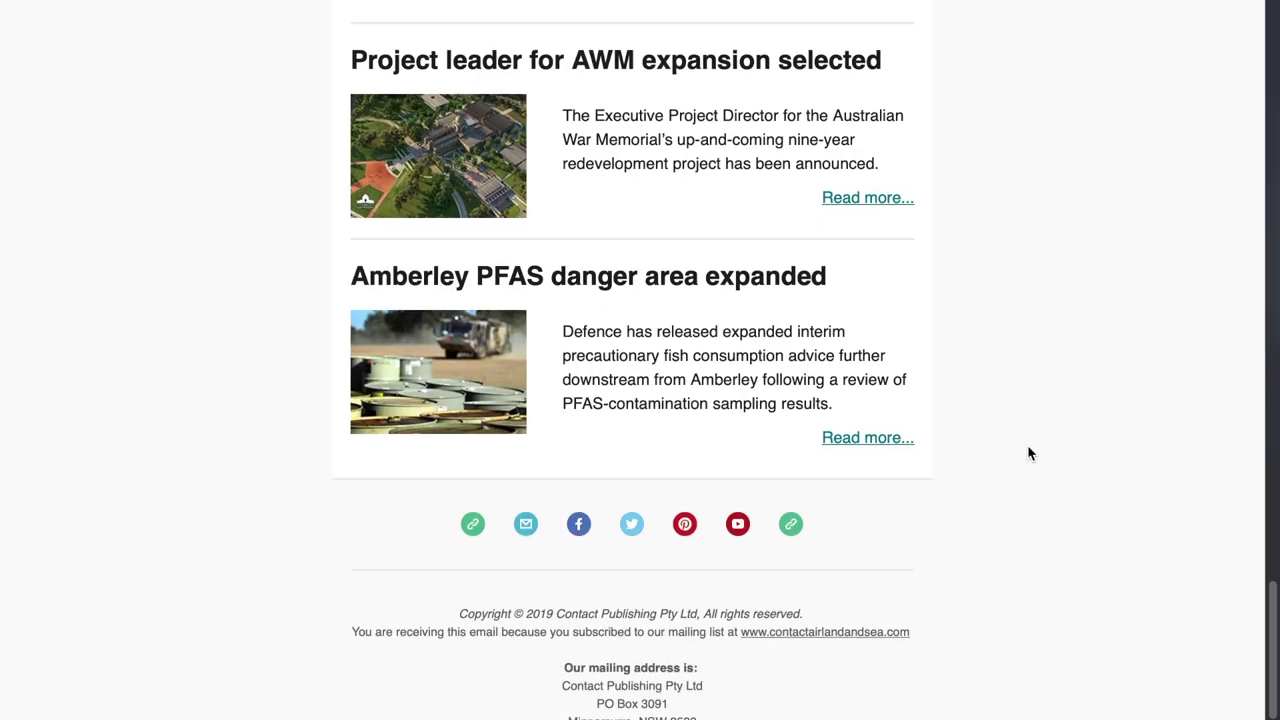
{"action": "scroll", "coordinate": [1030, 454], "scroll_direction": "up", "scroll_amount": 7}
{"action": "scroll", "coordinate": [1030, 454], "scroll_direction": "up", "scroll_amount": 15}
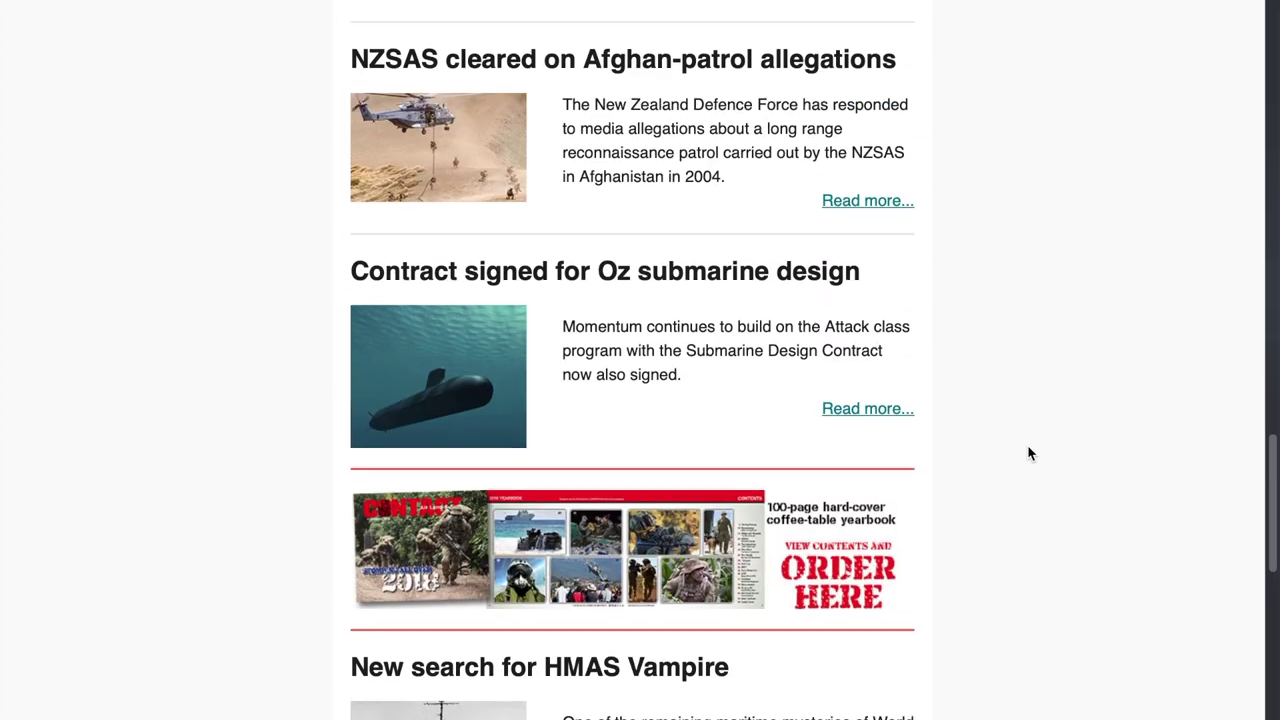
{"action": "scroll", "coordinate": [1028, 454], "scroll_direction": "up", "scroll_amount": 10}
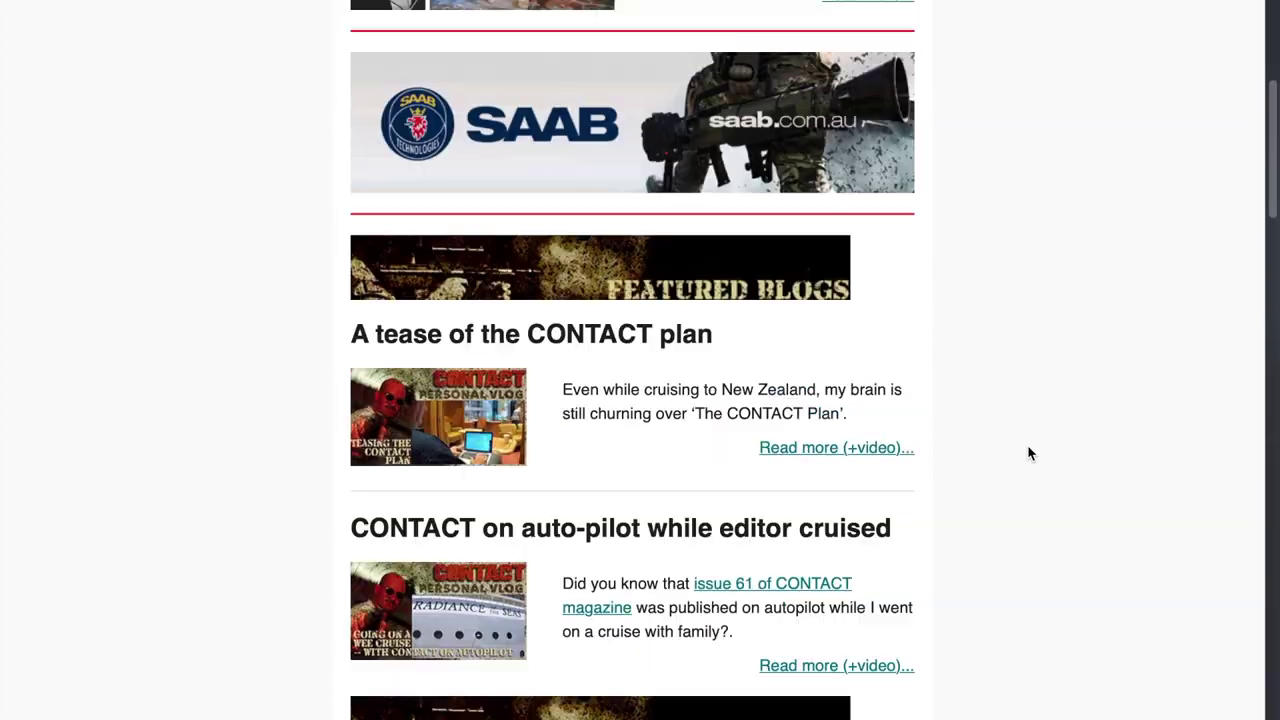
- Start a reply to the newsletter email with a greeting to the editor and the line "Very nice newsletter – AGAIN!"
{"action": "key", "text": "super+r"}
{"action": "type", "text": "Dear Brian,"}
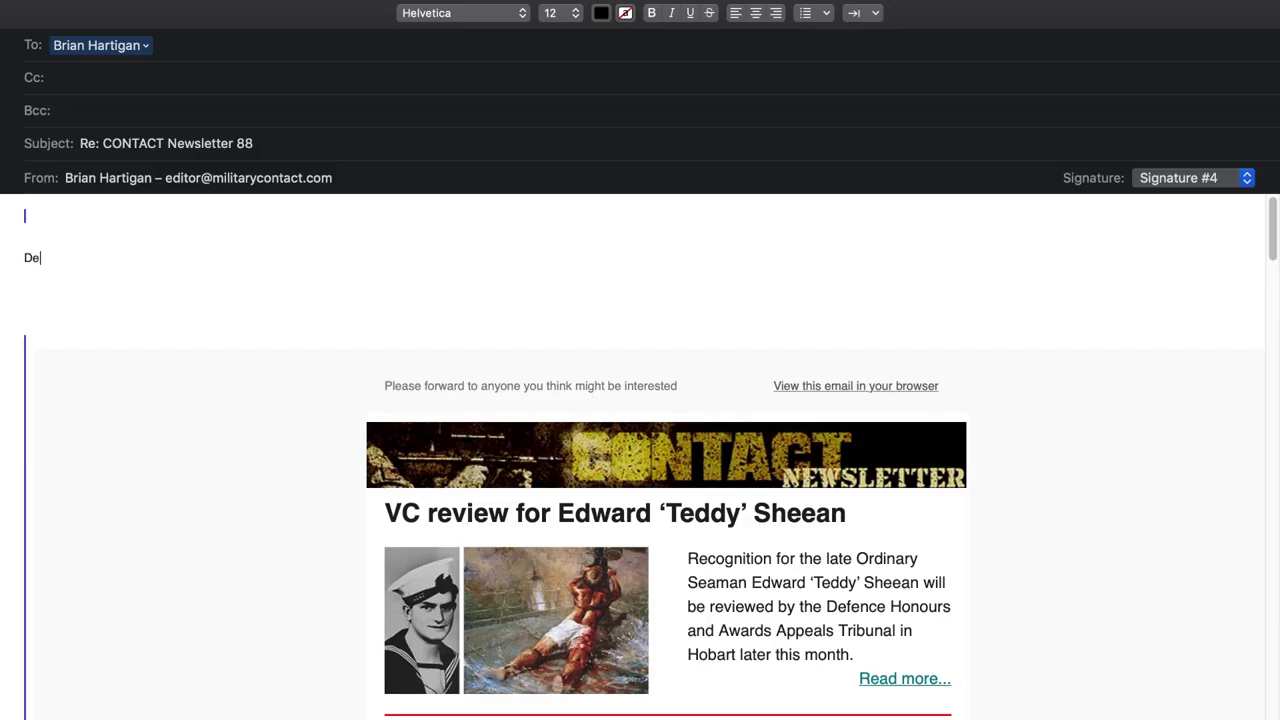
{"action": "key", "text": "Return"}
{"action": "key", "text": "Return"}
{"action": "type", "text": "Very nice newsletter – AGAIN!"}
{"action": "key", "text": "Return"}
{"action": "key", "text": "Return"}
- Add "Can you please give us a quick rundown on how you put your newsletter together?" and sign off with "Cheers" and the sender's first name
{"action": "type", "text": "Can you please give us a quick rundown on ho"}
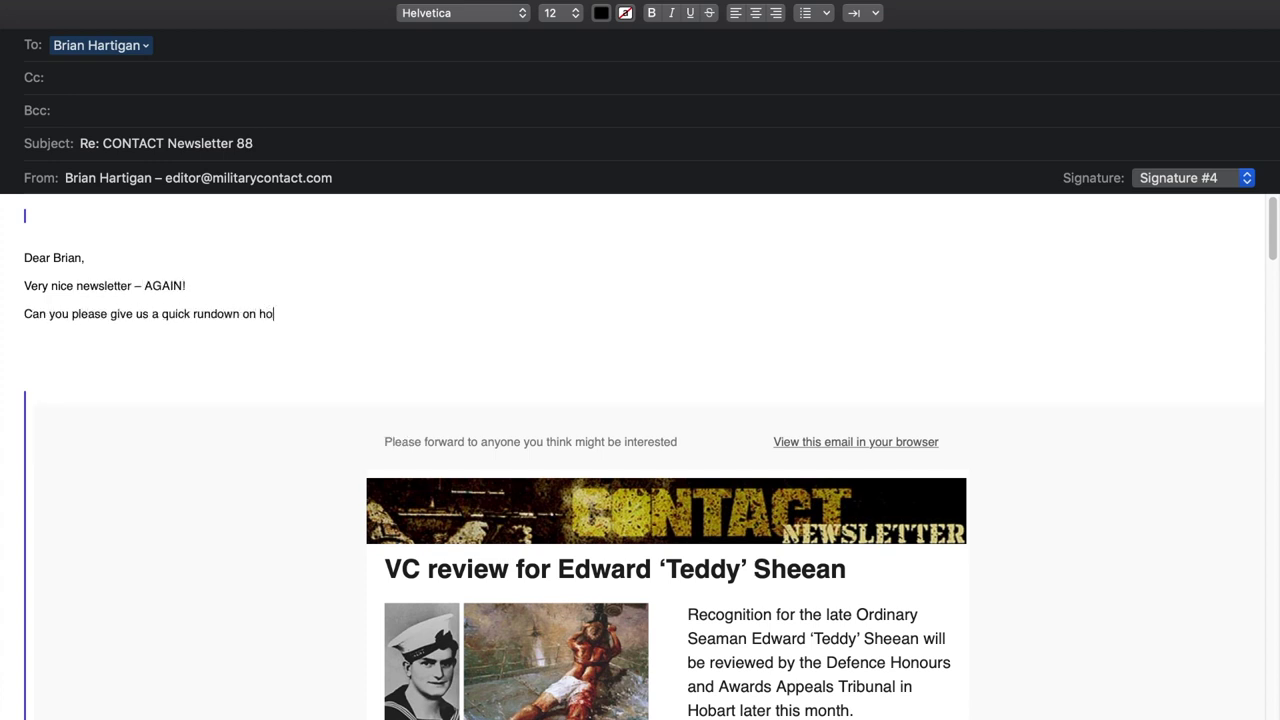
{"action": "type", "text": "w you put your newsletter together?"}
{"action": "key", "text": "Return"}
{"action": "key", "text": "Return"}
{"action": "key", "text": "Return"}
{"action": "type", "text": "Cheers"}
{"action": "key", "text": "Return"}
{"action": "key", "text": "Return"}
{"action": "type", "text": "Brian"}
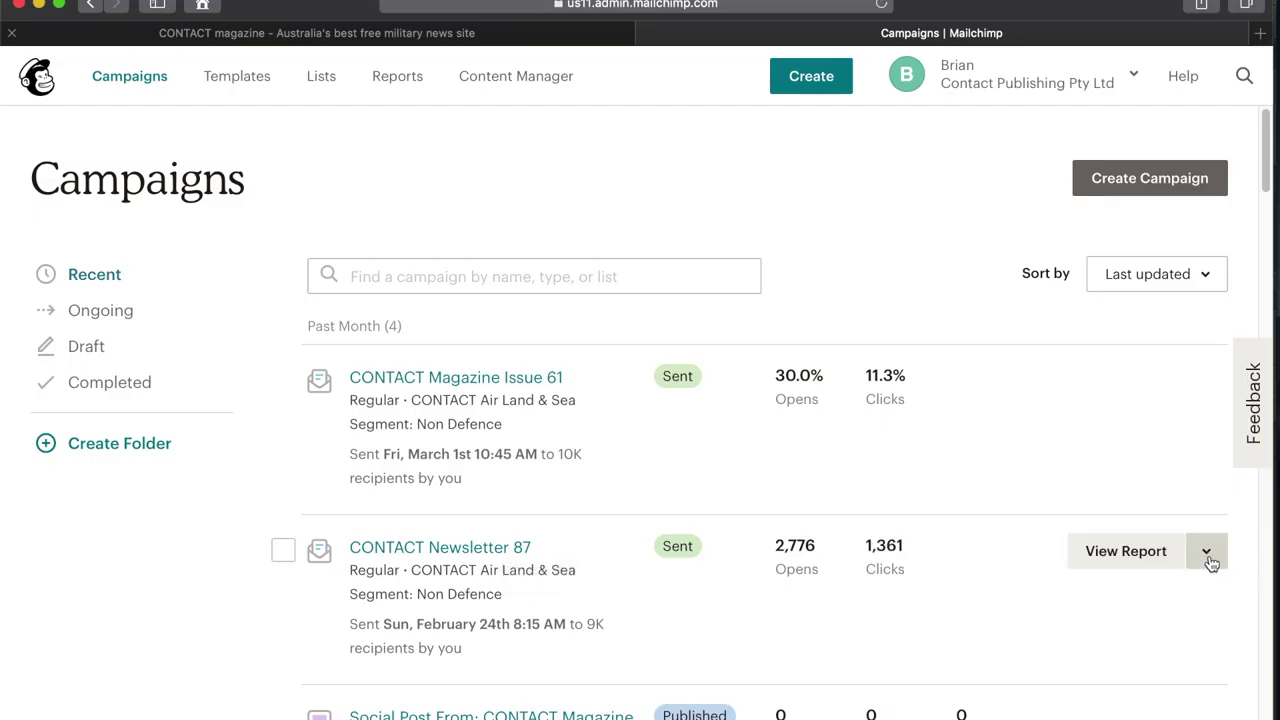
- In Mailchimp, replicate the CONTACT Newsletter 87 campaign and rename the copy CONTACT Newsletter 88
{"action": "left_click", "coordinate": [1207, 555]}
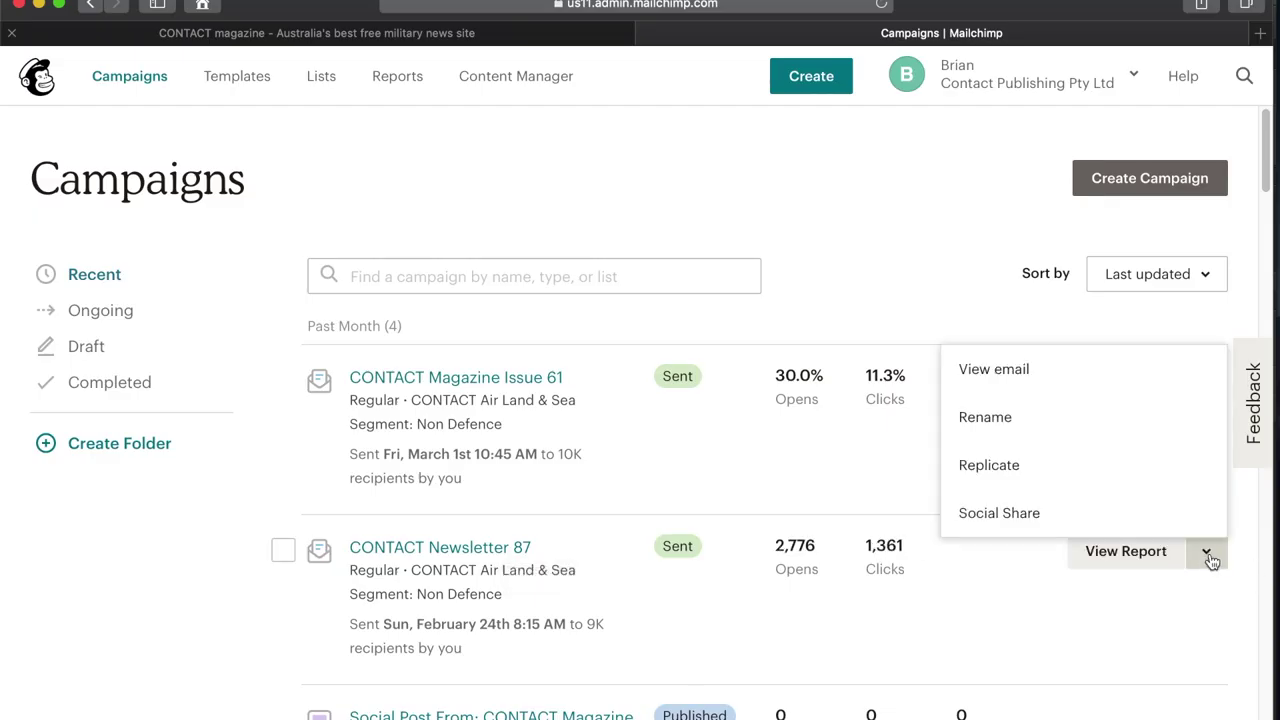
{"action": "left_click", "coordinate": [1006, 474]}
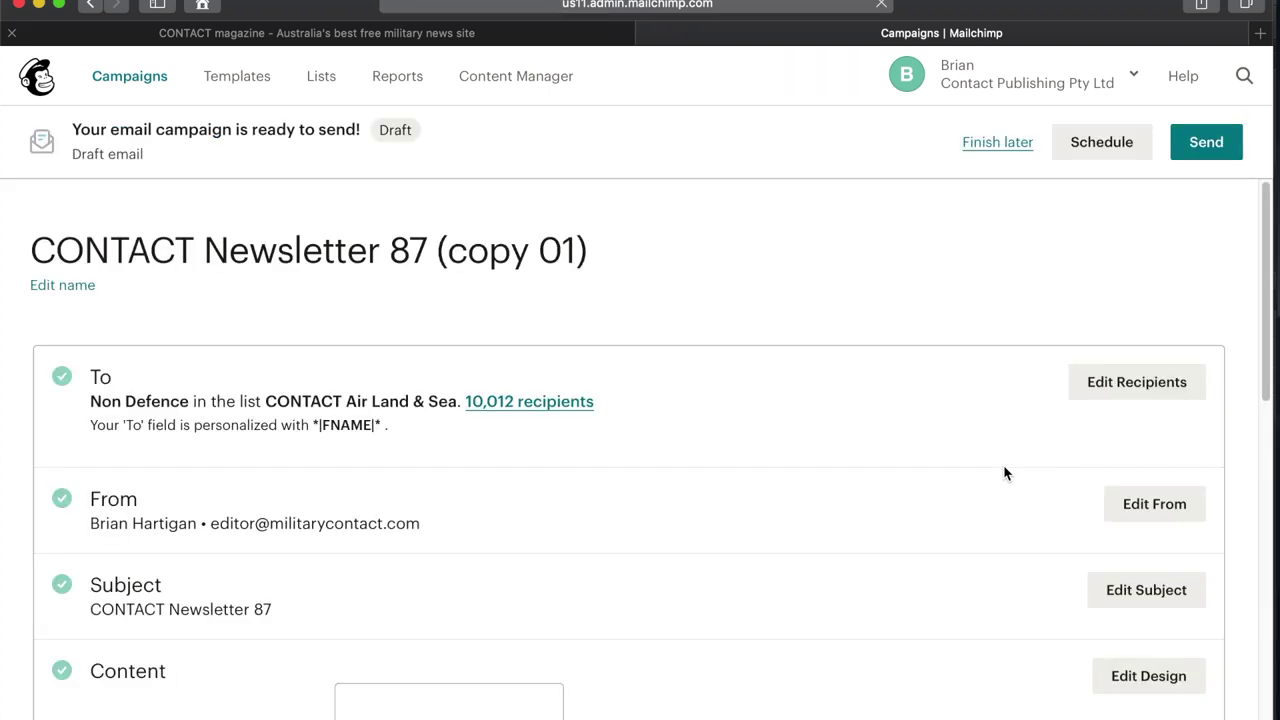
{"action": "left_click", "coordinate": [74, 289]}
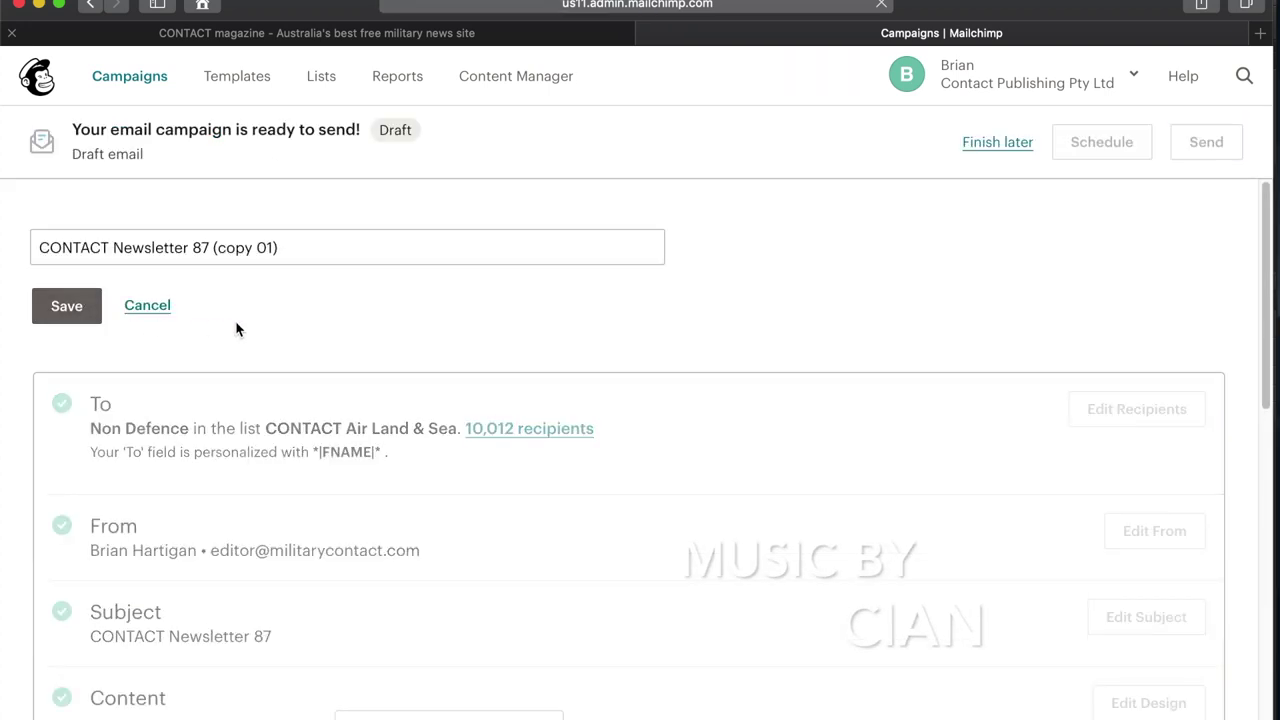
{"action": "left_click", "coordinate": [303, 245]}
{"action": "key", "text": "BackSpace"}
{"action": "key", "text": "BackSpace"}
{"action": "key", "text": "BackSpace"}
{"action": "key", "text": "BackSpace"}
{"action": "key", "text": "BackSpace"}
{"action": "key", "text": "BackSpace"}
{"action": "key", "text": "BackSpace"}
{"action": "key", "text": "BackSpace"}
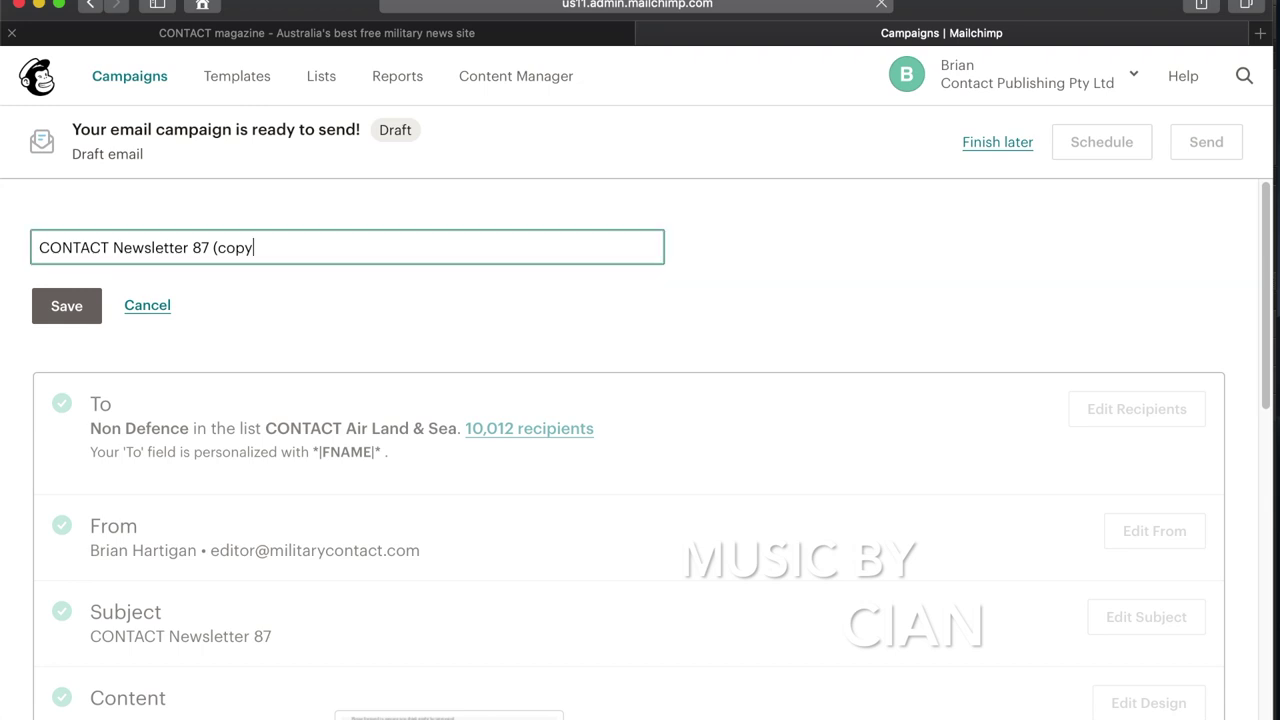
{"action": "key", "text": "BackSpace"}
{"action": "type", "text": "8"}
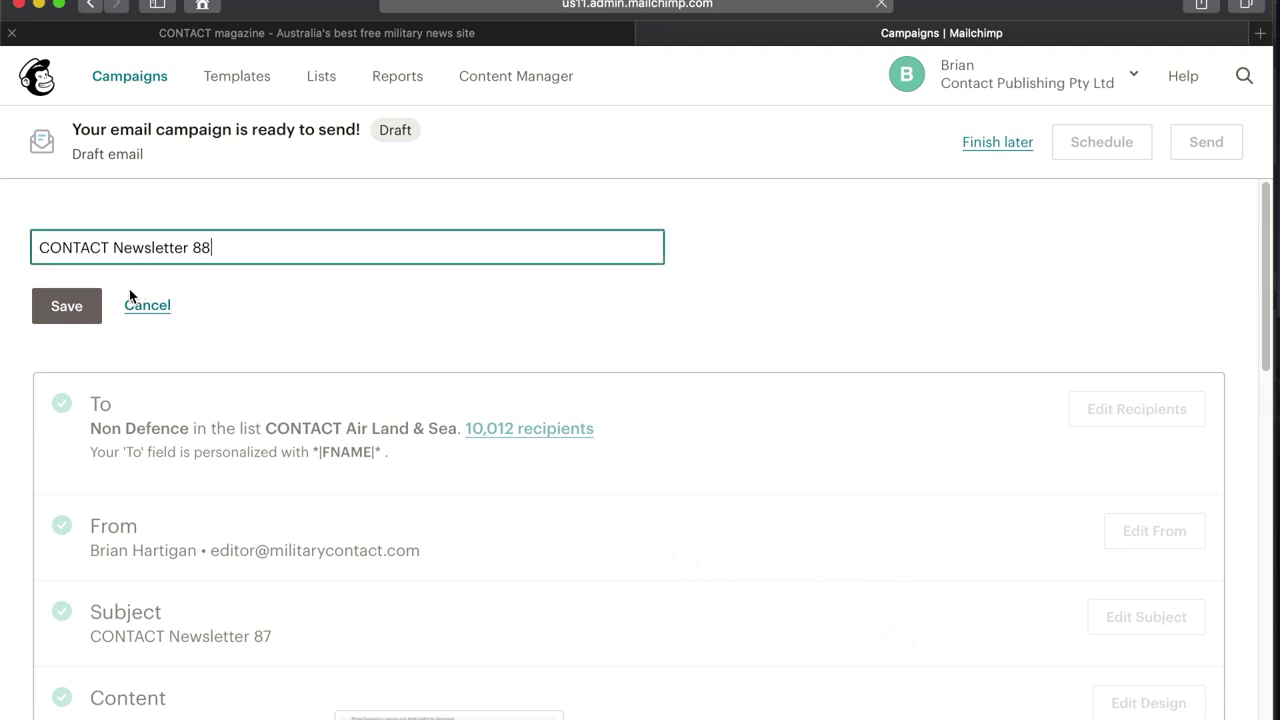
{"action": "left_click", "coordinate": [66, 306]}
- Open the email design of the CONTACT Newsletter 88 campaign for editing
{"action": "scroll", "coordinate": [1166, 330], "scroll_direction": "down", "scroll_amount": 3}
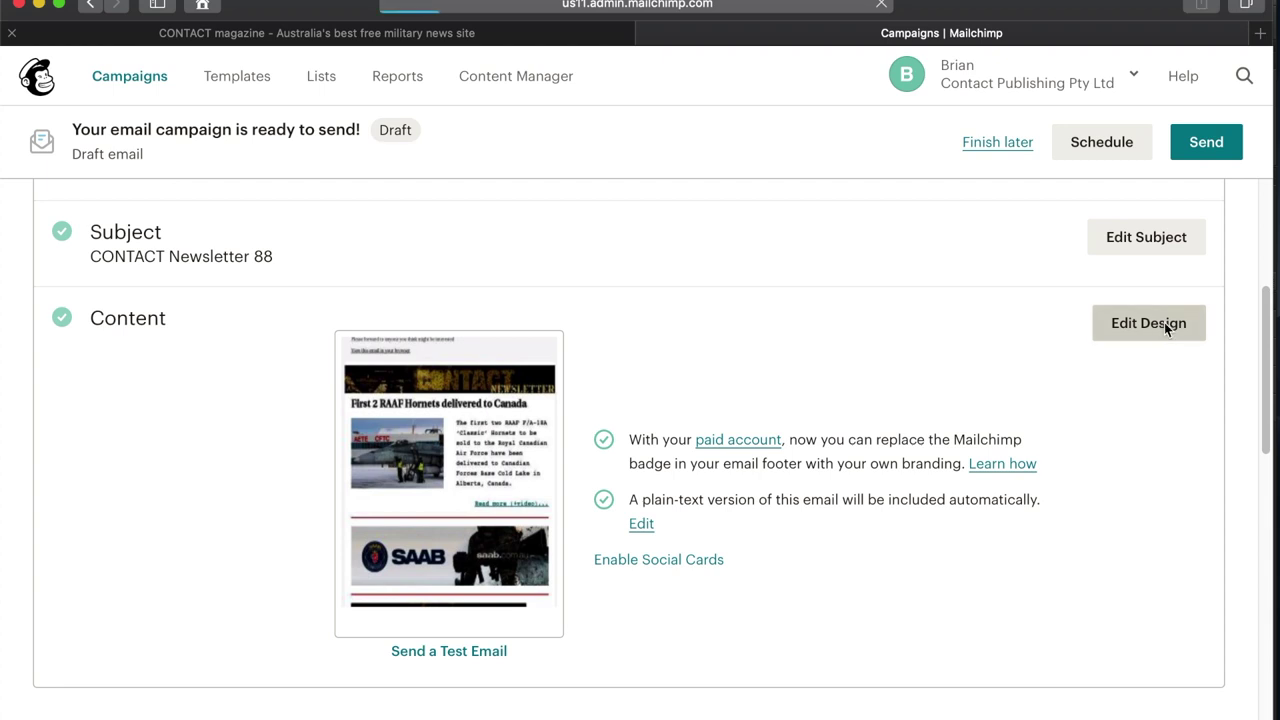
{"action": "left_click", "coordinate": [1166, 330]}
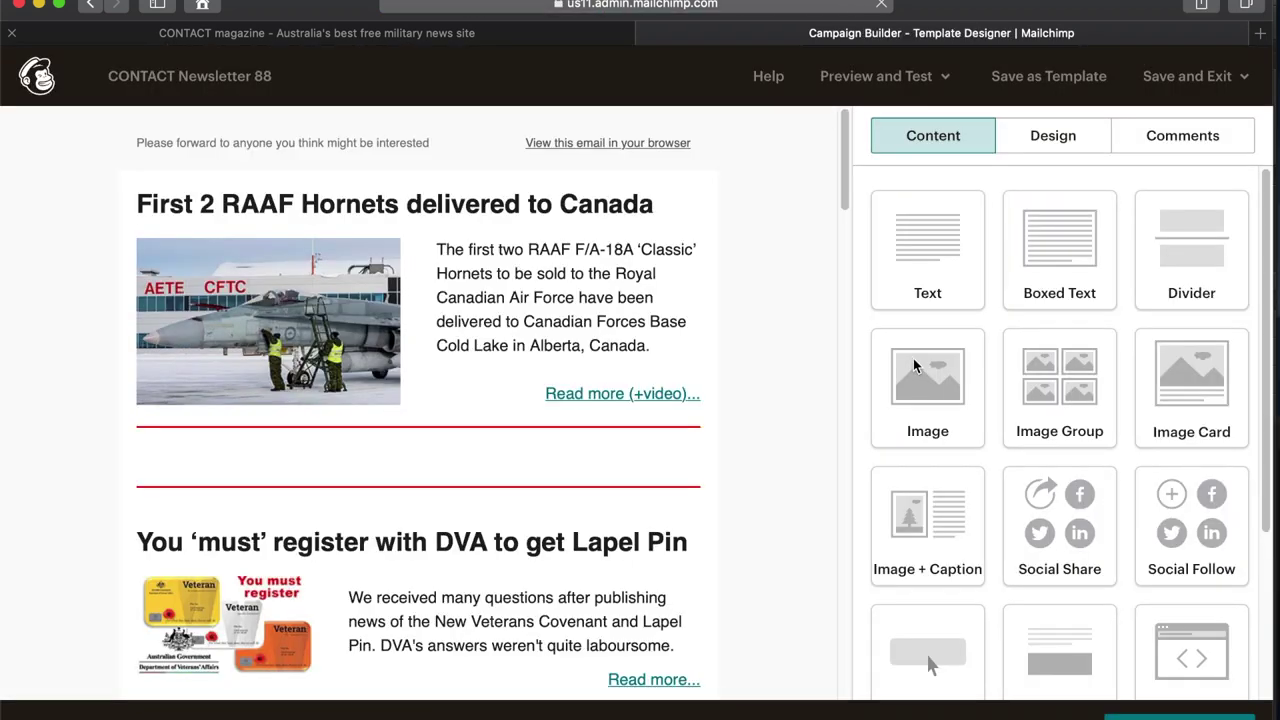
- Switch to the CONTACT magazine website, browse its news articles and open the VC review story about Ordinary Seaman Edward 'Teddy' Sheean
{"action": "left_click", "coordinate": [443, 35]}
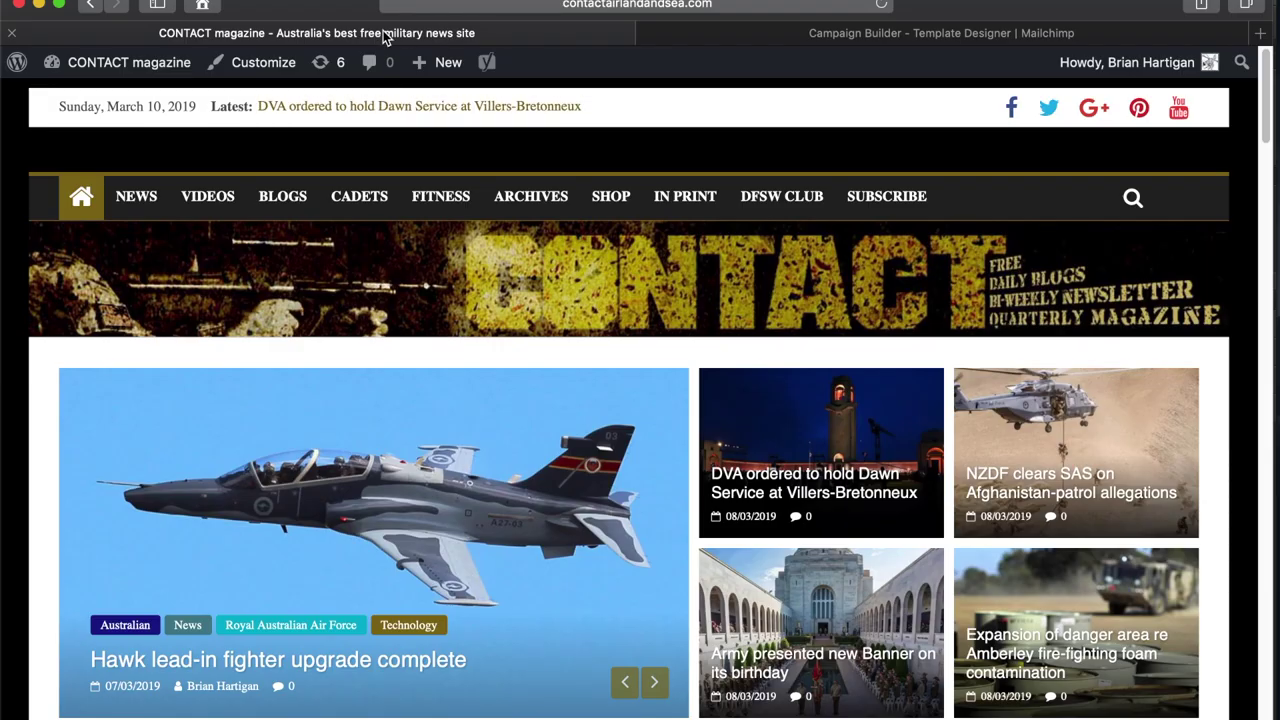
{"action": "left_click", "coordinate": [139, 198]}
{"action": "scroll", "coordinate": [337, 457], "scroll_direction": "down", "scroll_amount": 5}
{"action": "scroll", "coordinate": [337, 457], "scroll_direction": "down", "scroll_amount": 5}
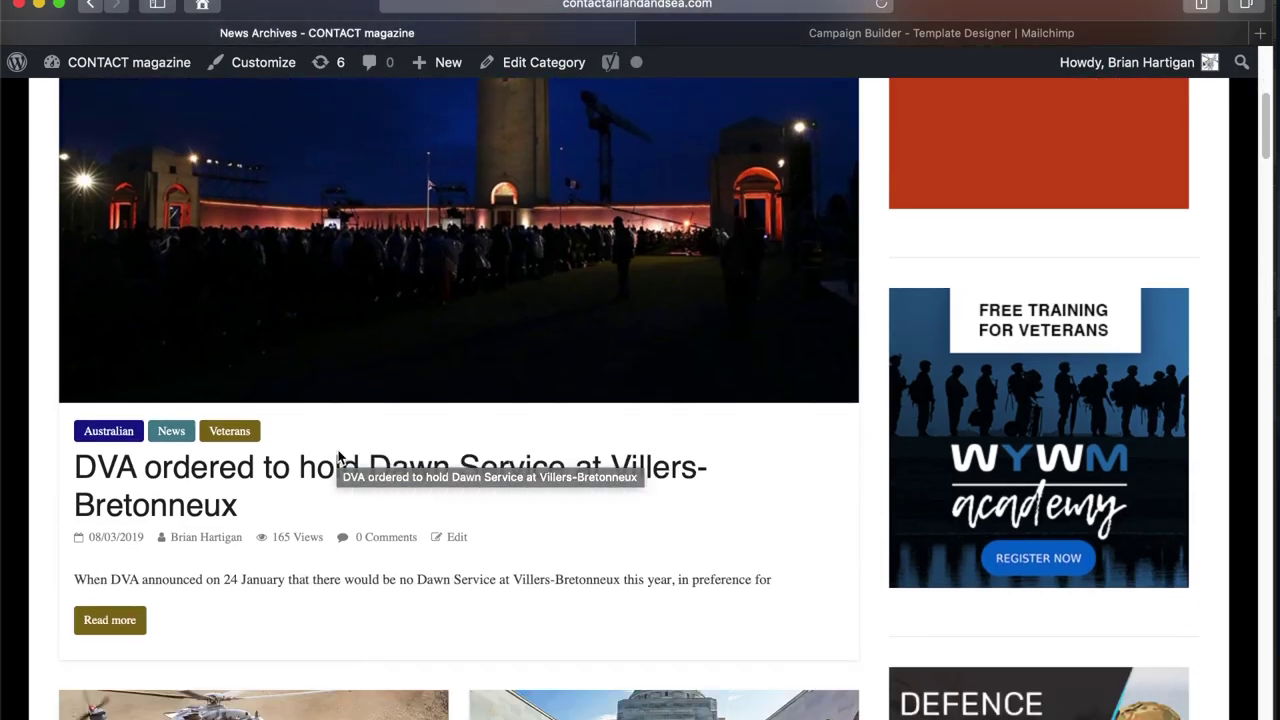
{"action": "scroll", "coordinate": [340, 458], "scroll_direction": "down", "scroll_amount": 4}
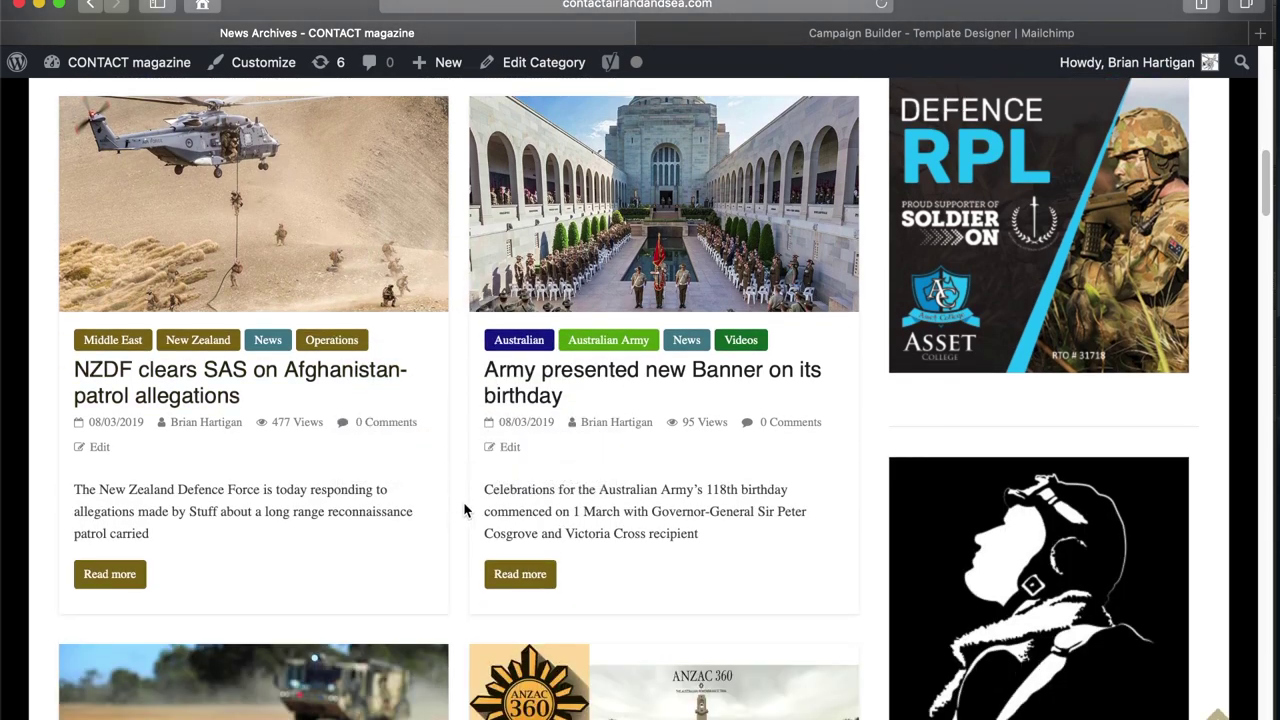
{"action": "scroll", "coordinate": [464, 510], "scroll_direction": "down", "scroll_amount": 9}
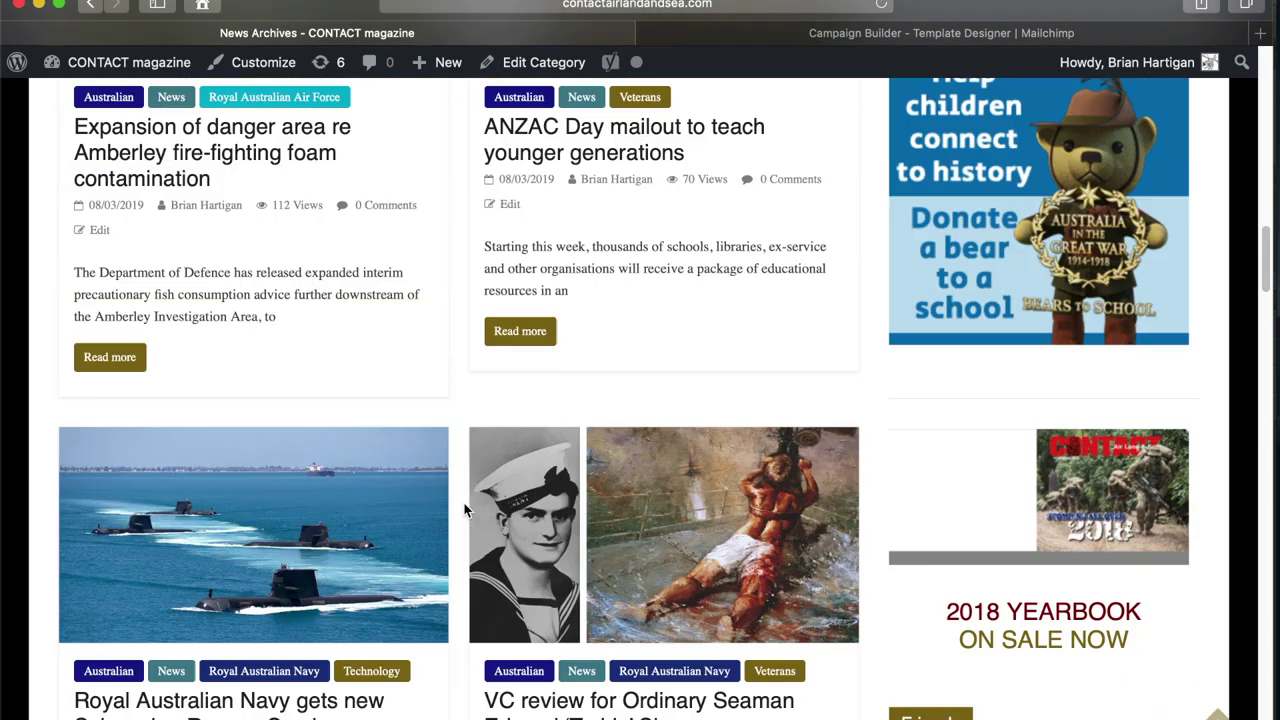
{"action": "scroll", "coordinate": [464, 510], "scroll_direction": "down", "scroll_amount": 2}
{"action": "scroll", "coordinate": [464, 510], "scroll_direction": "down", "scroll_amount": 1}
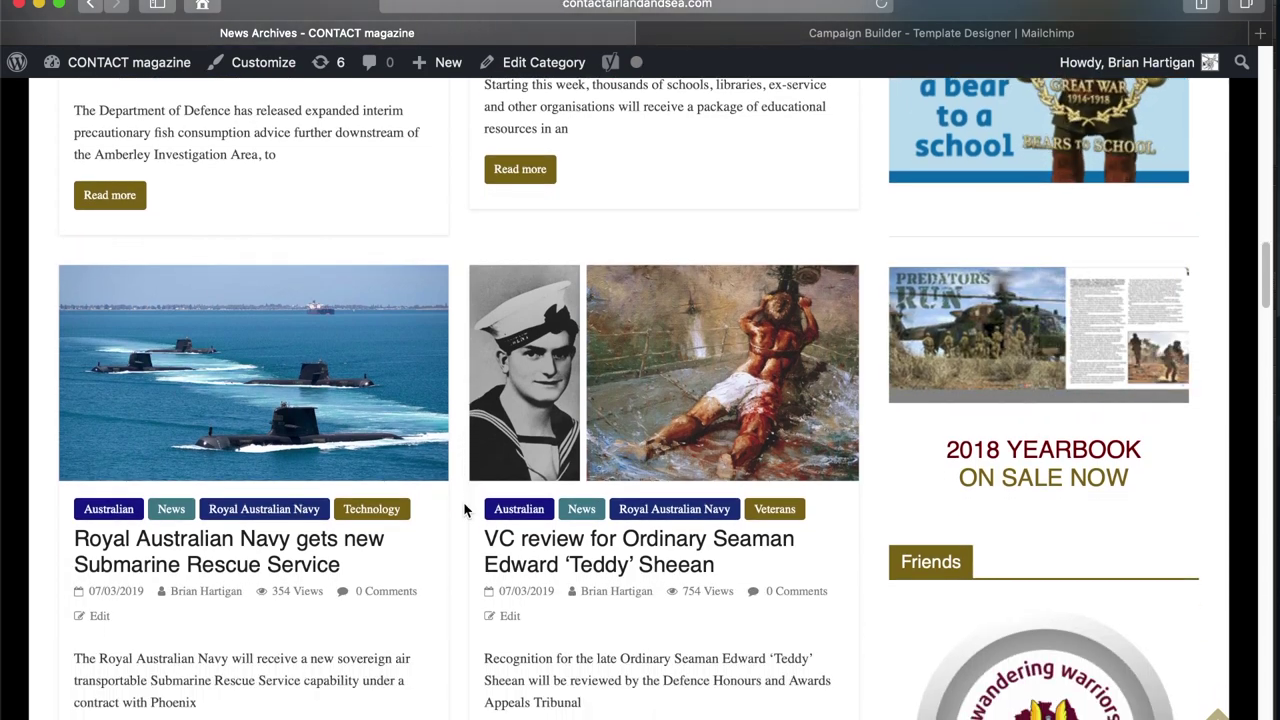
{"action": "scroll", "coordinate": [464, 510], "scroll_direction": "down", "scroll_amount": 5}
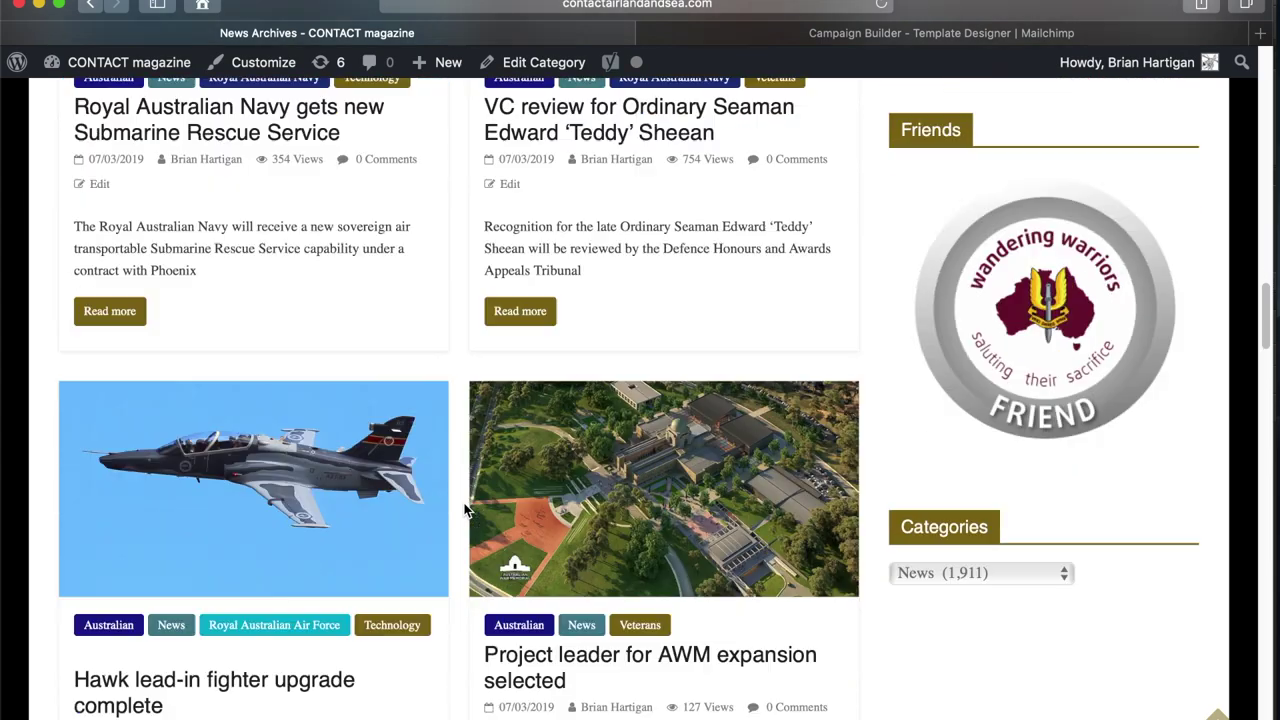
{"action": "scroll", "coordinate": [464, 510], "scroll_direction": "down", "scroll_amount": 5}
{"action": "scroll", "coordinate": [466, 506], "scroll_direction": "down", "scroll_amount": 6}
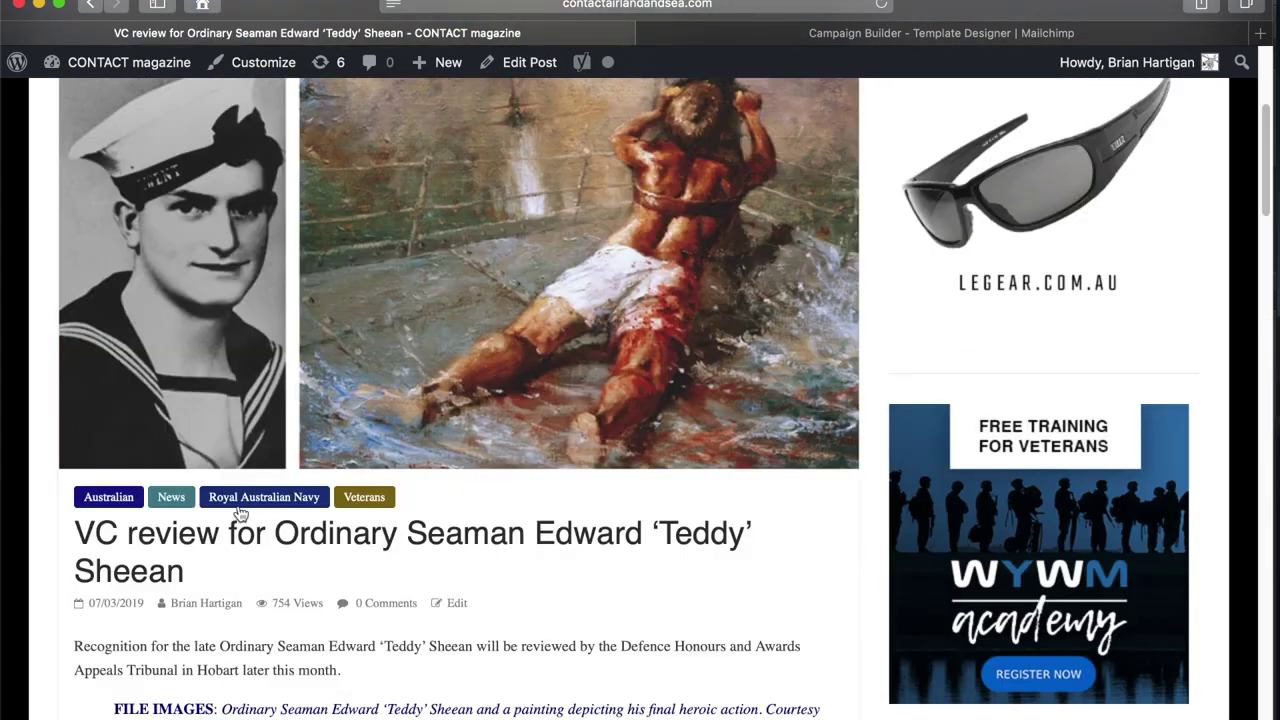
- Copy the VC review article's headline and paste it over the newsletter's lead story headline in Mailchimp
{"action": "left_click_drag", "start_coordinate": [78, 530], "coordinate": [181, 562]}
{"action": "key", "text": "super+c"}
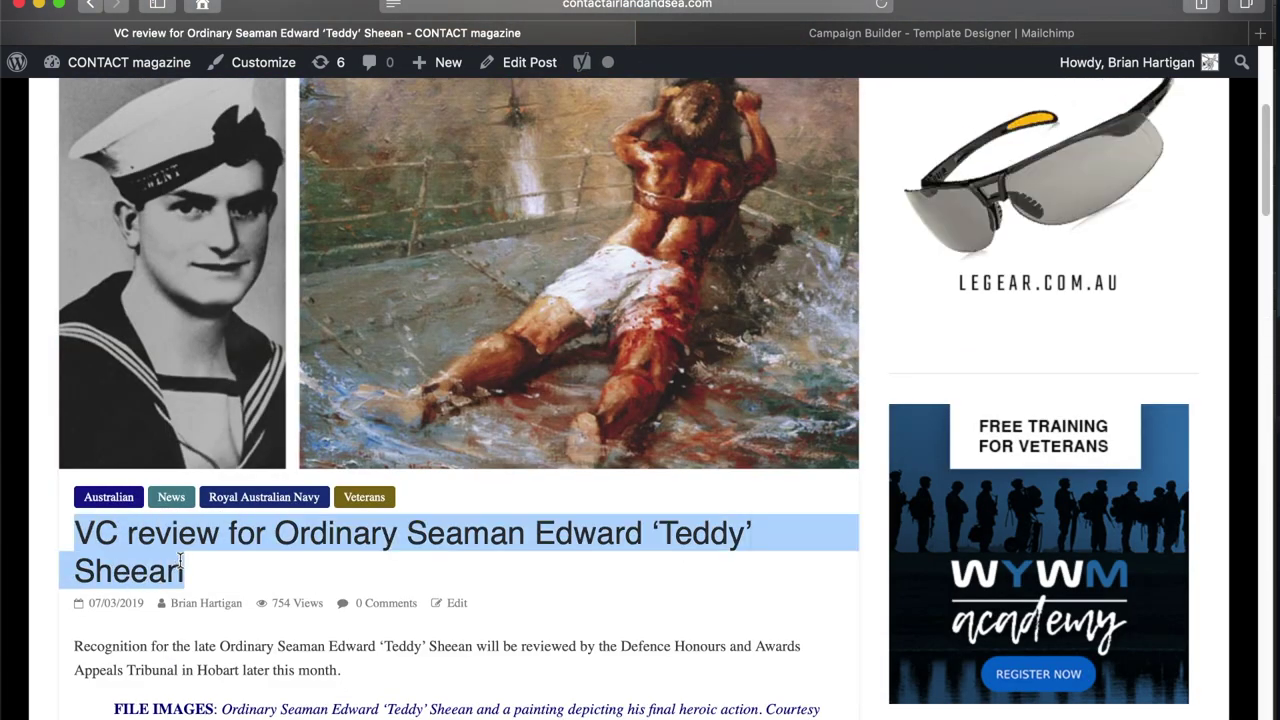
{"action": "left_click", "coordinate": [784, 36]}
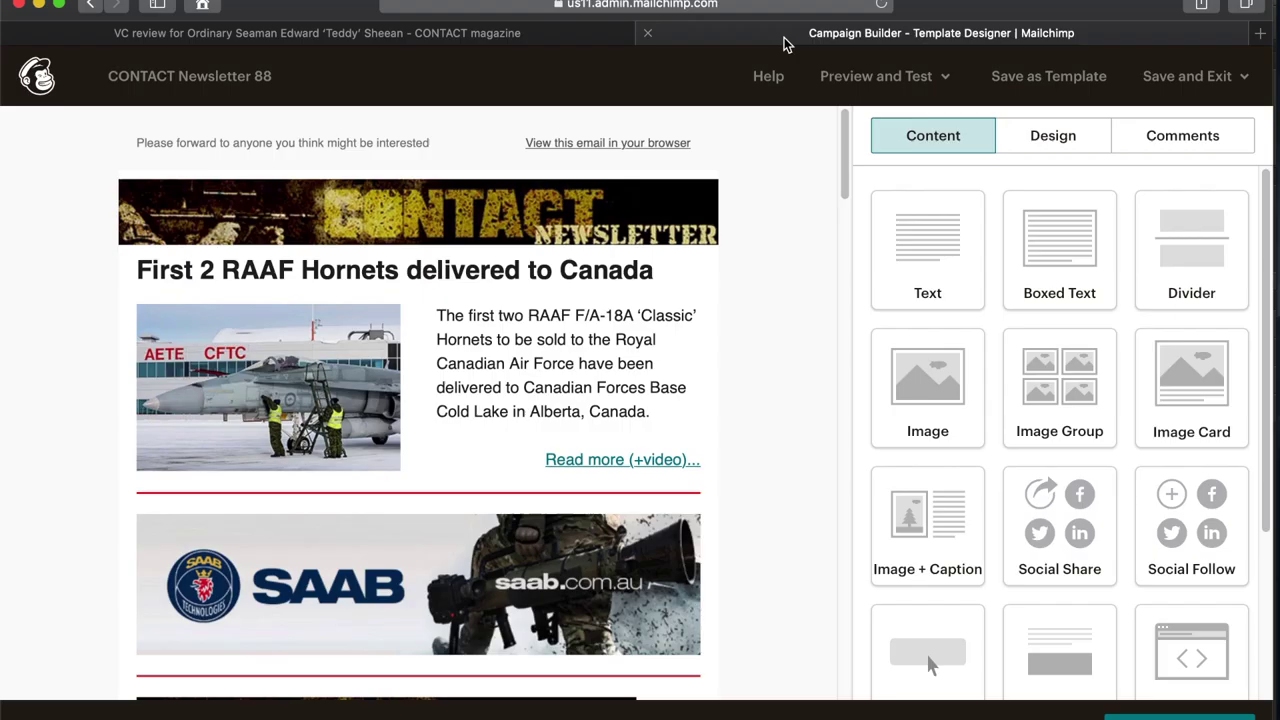
{"action": "left_click", "coordinate": [433, 277]}
{"action": "key", "text": "super+a"}
{"action": "key", "text": "super+v"}
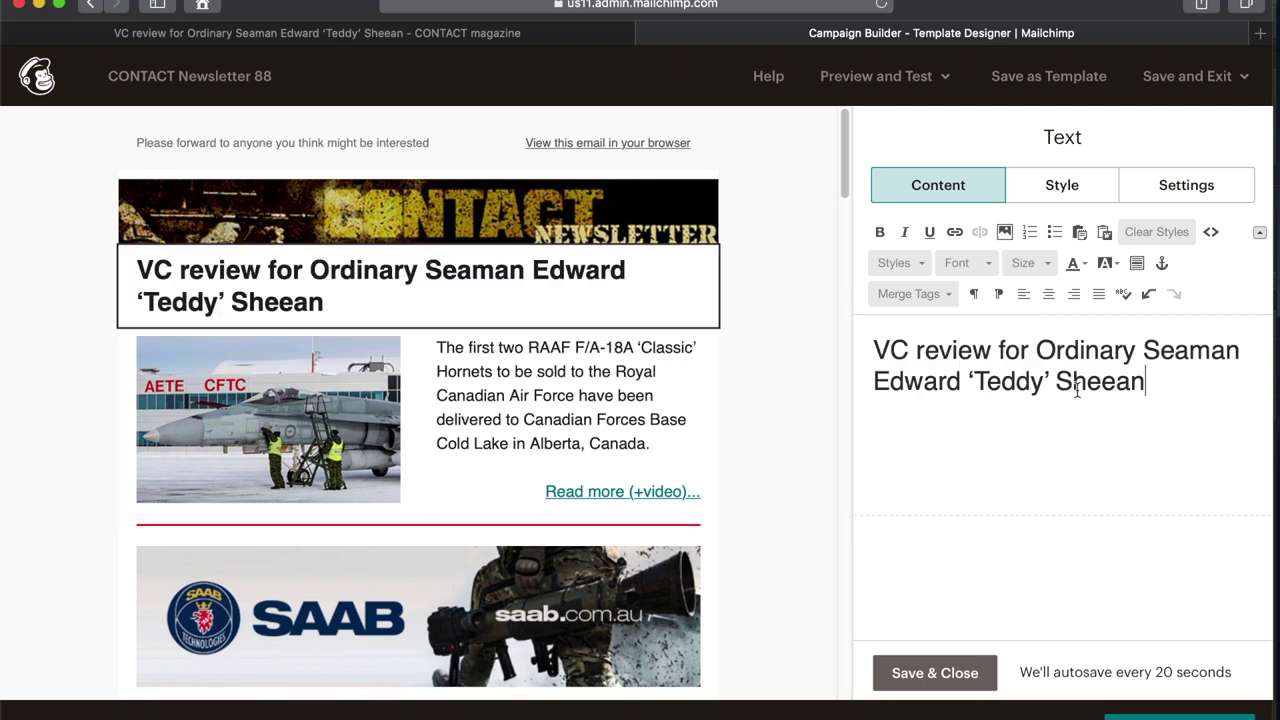
- Shorten the lead headline to "VC review for Edward 'Teddy' Sheean" and save the text block
{"action": "left_click_drag", "start_coordinate": [1077, 344], "coordinate": [1209, 336]}
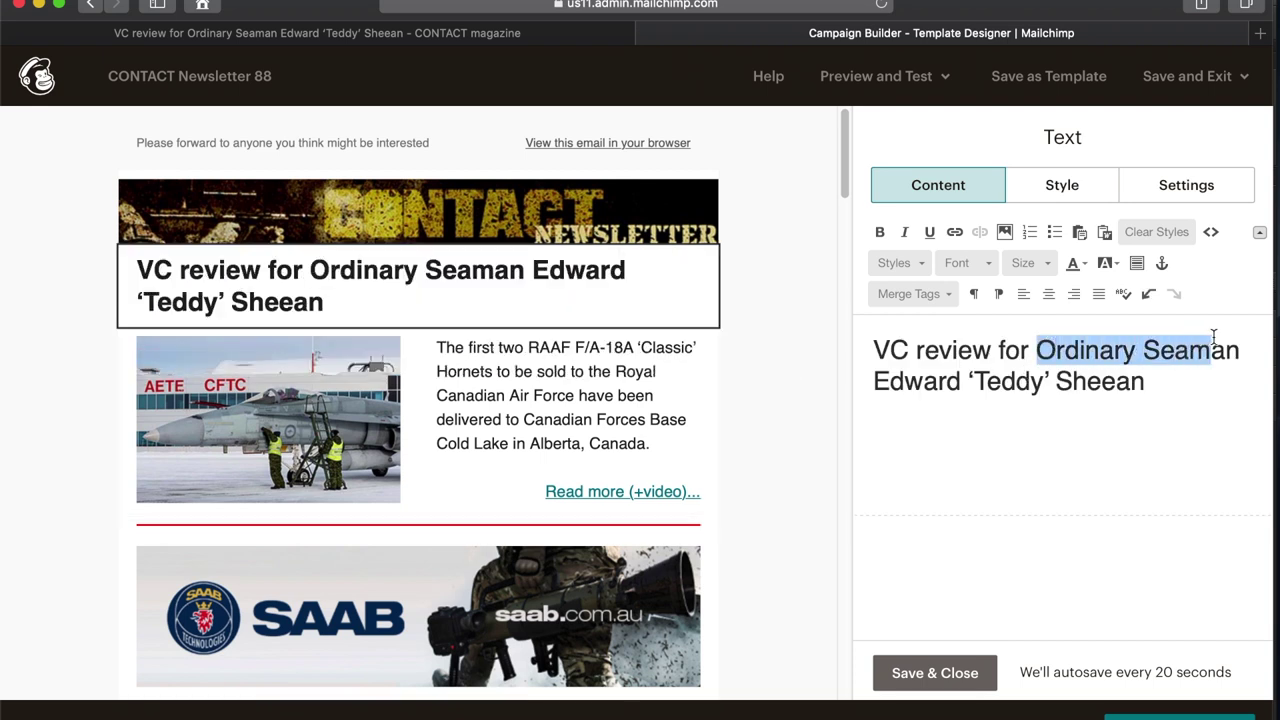
{"action": "key", "text": "BackSpace"}
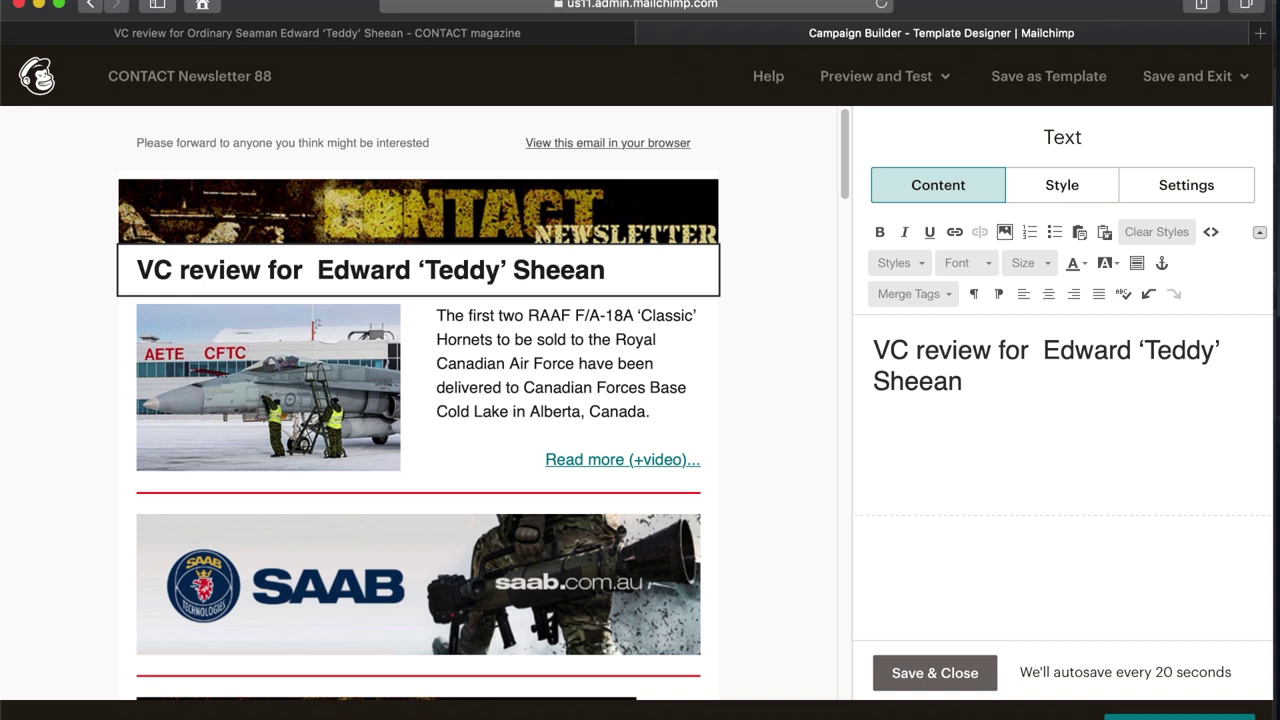
{"action": "key", "text": "BackSpace"}
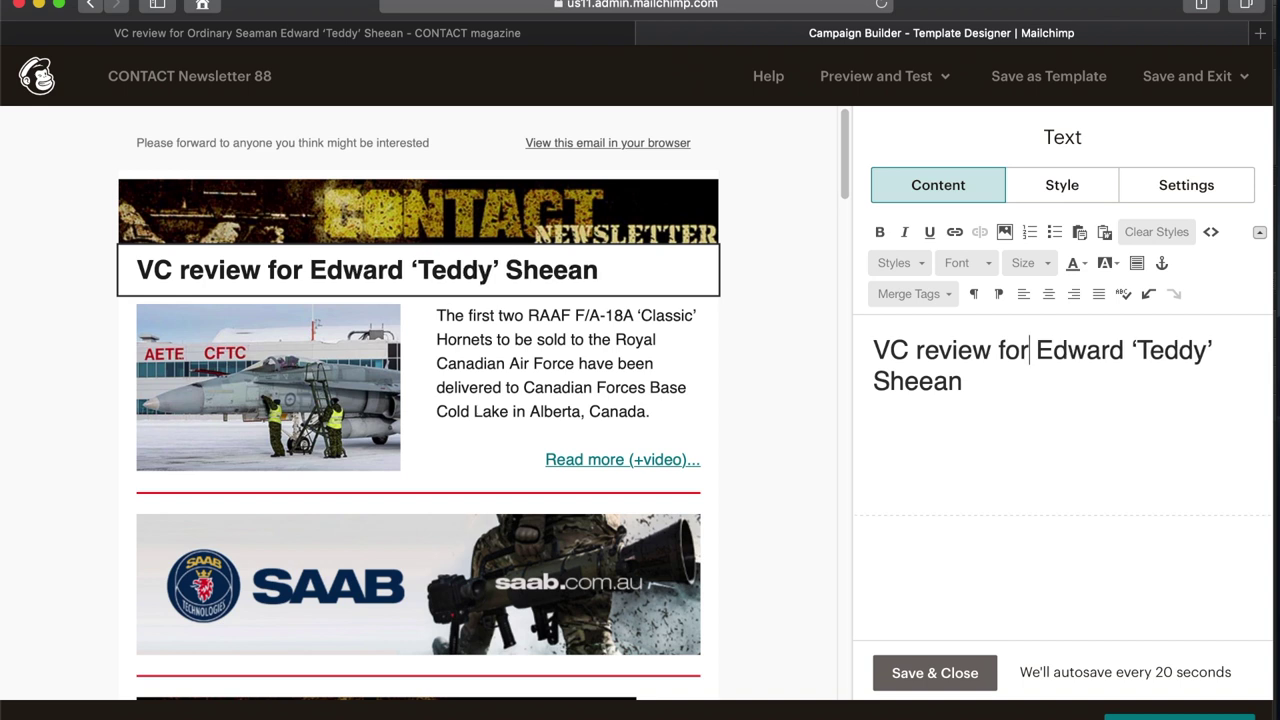
{"action": "left_click", "coordinate": [945, 673]}
- Replace the lead story's caption with the VC review article's opening sentence, and make its link text "Read more..."
{"action": "left_click", "coordinate": [522, 33]}
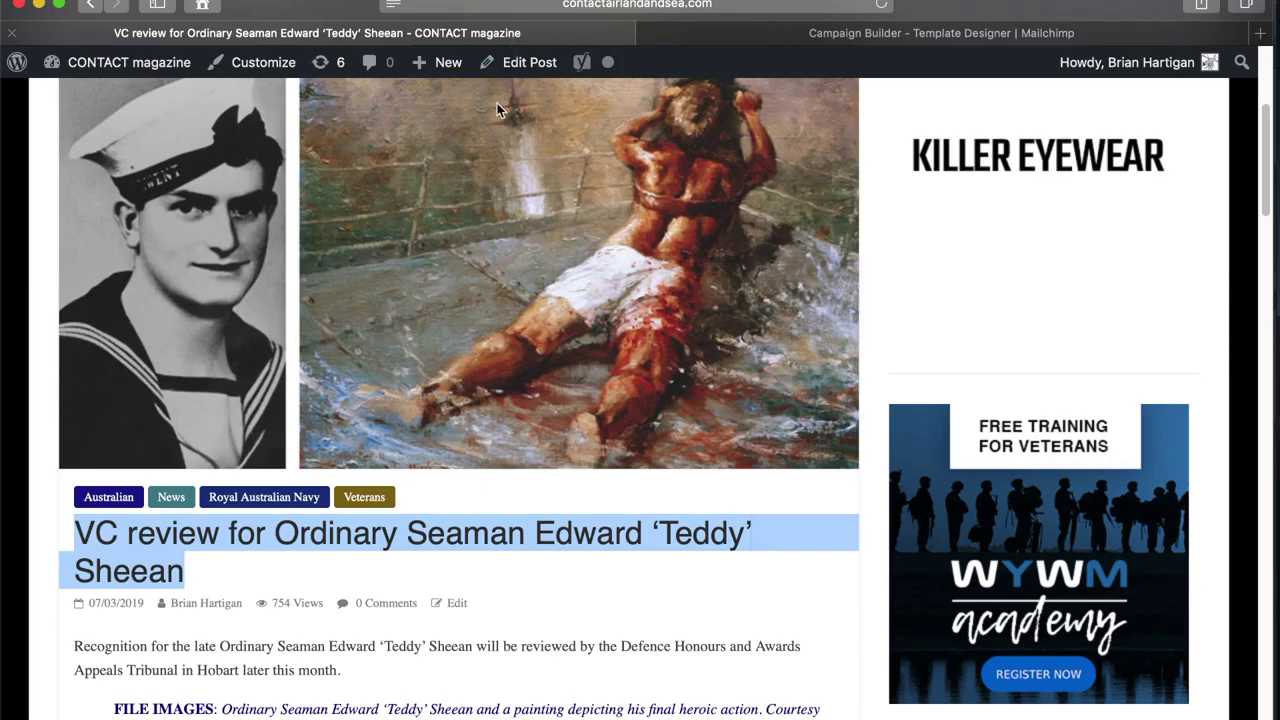
{"action": "scroll", "coordinate": [366, 540], "scroll_direction": "down", "scroll_amount": 2}
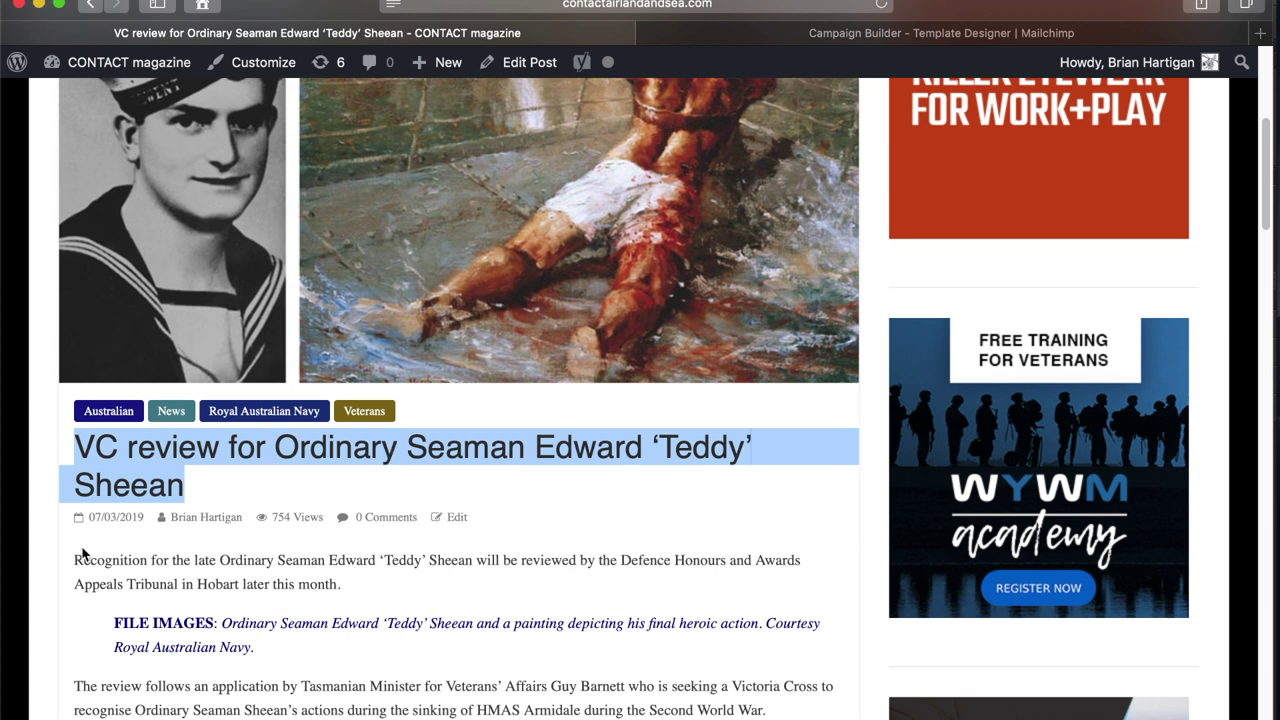
{"action": "left_click_drag", "start_coordinate": [75, 565], "coordinate": [339, 580]}
{"action": "key", "text": "super+c"}
{"action": "left_click", "coordinate": [790, 33]}
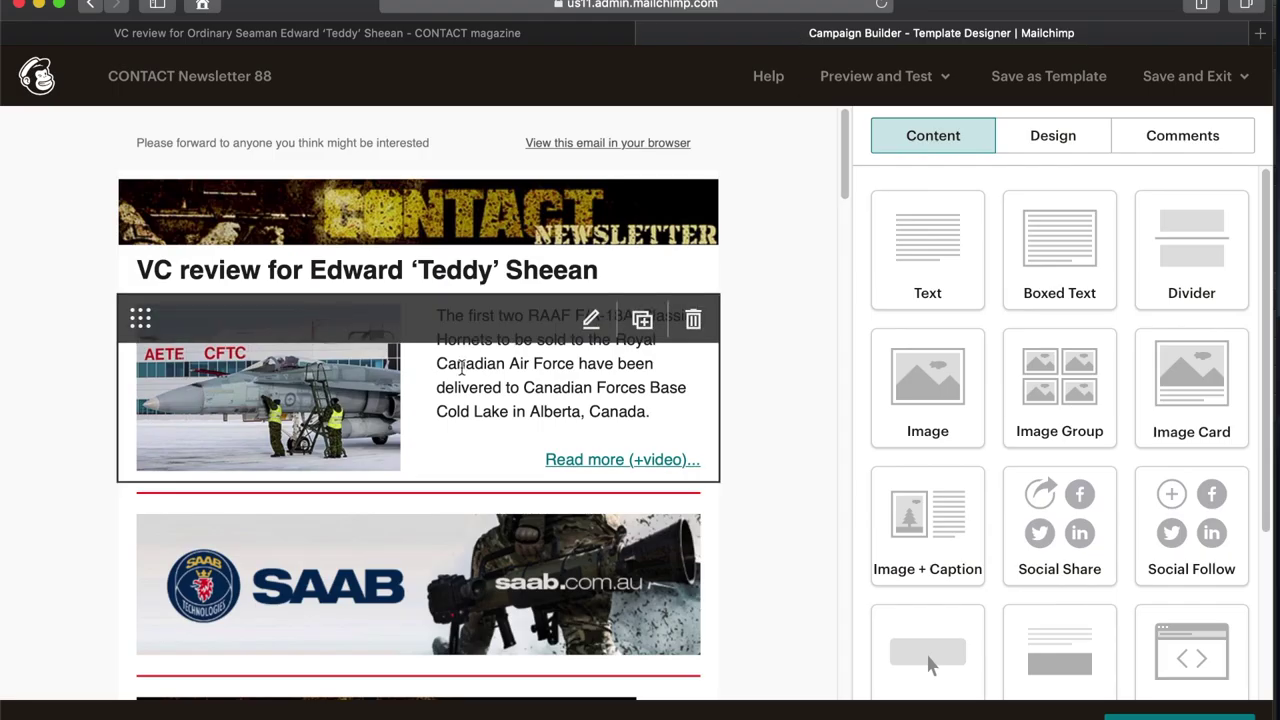
{"action": "left_click", "coordinate": [429, 360]}
{"action": "triple_click", "coordinate": [1122, 480]}
{"action": "key", "text": "super+v"}
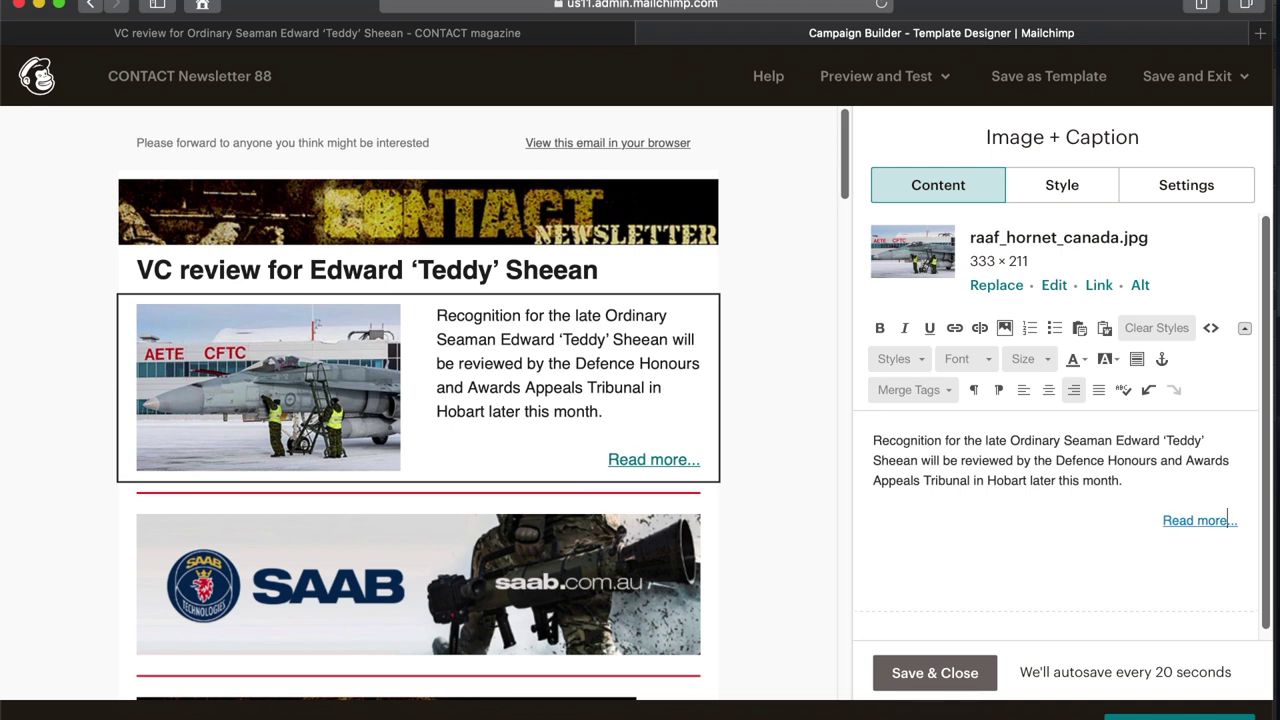
- Copy the VC review article's web address and set it as the link of the lead story's "Read more..." text in Mailchimp
{"action": "left_click", "coordinate": [459, 31]}
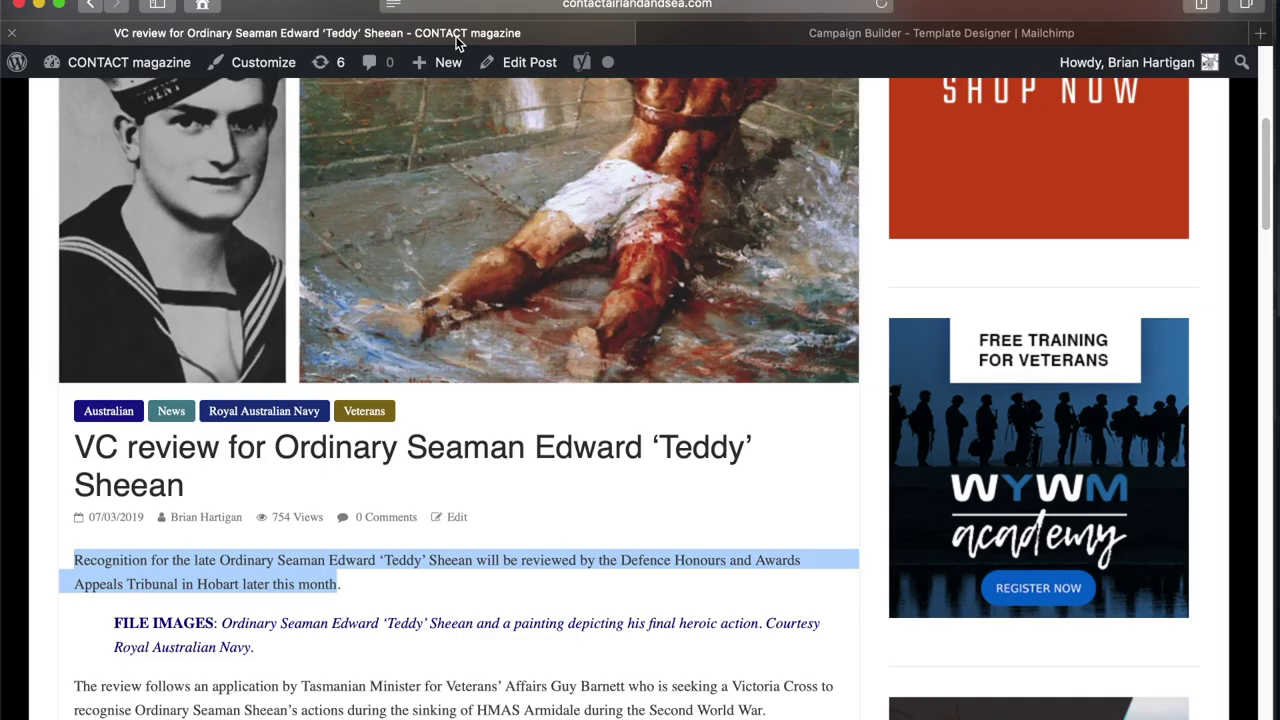
{"action": "left_click", "coordinate": [556, 6]}
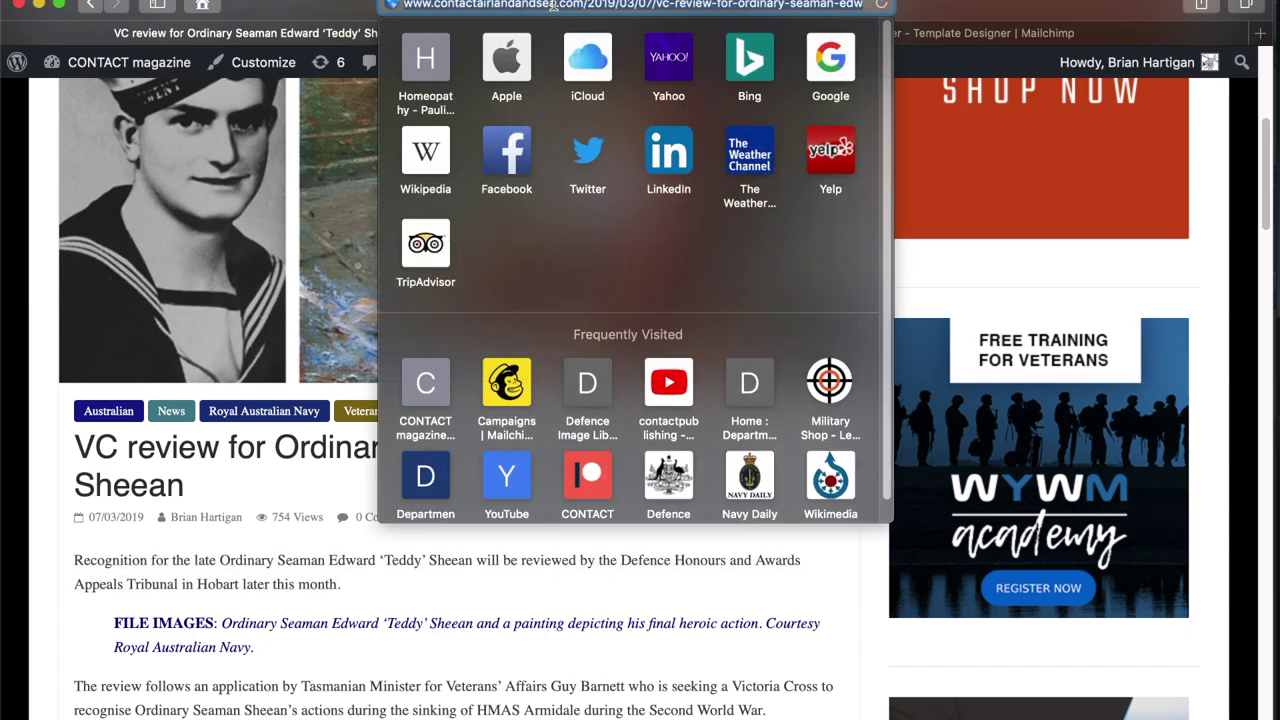
{"action": "left_click", "coordinate": [989, 35]}
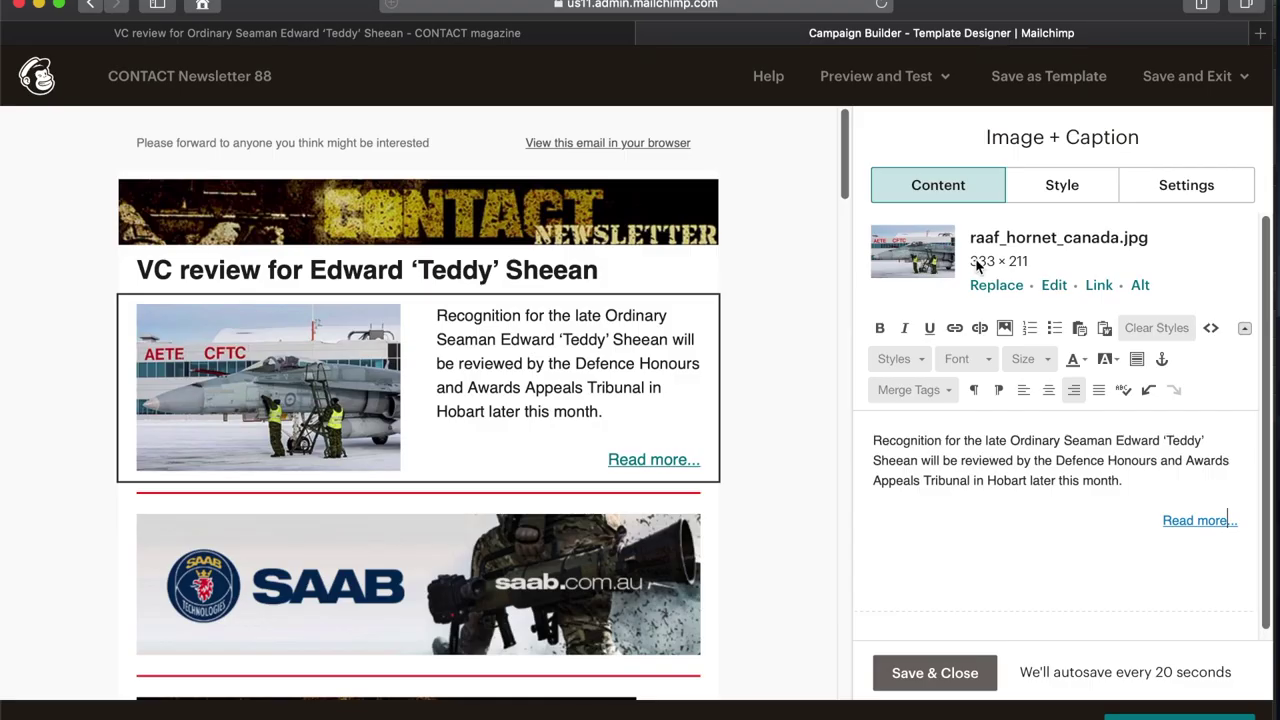
{"action": "left_click", "coordinate": [956, 330]}
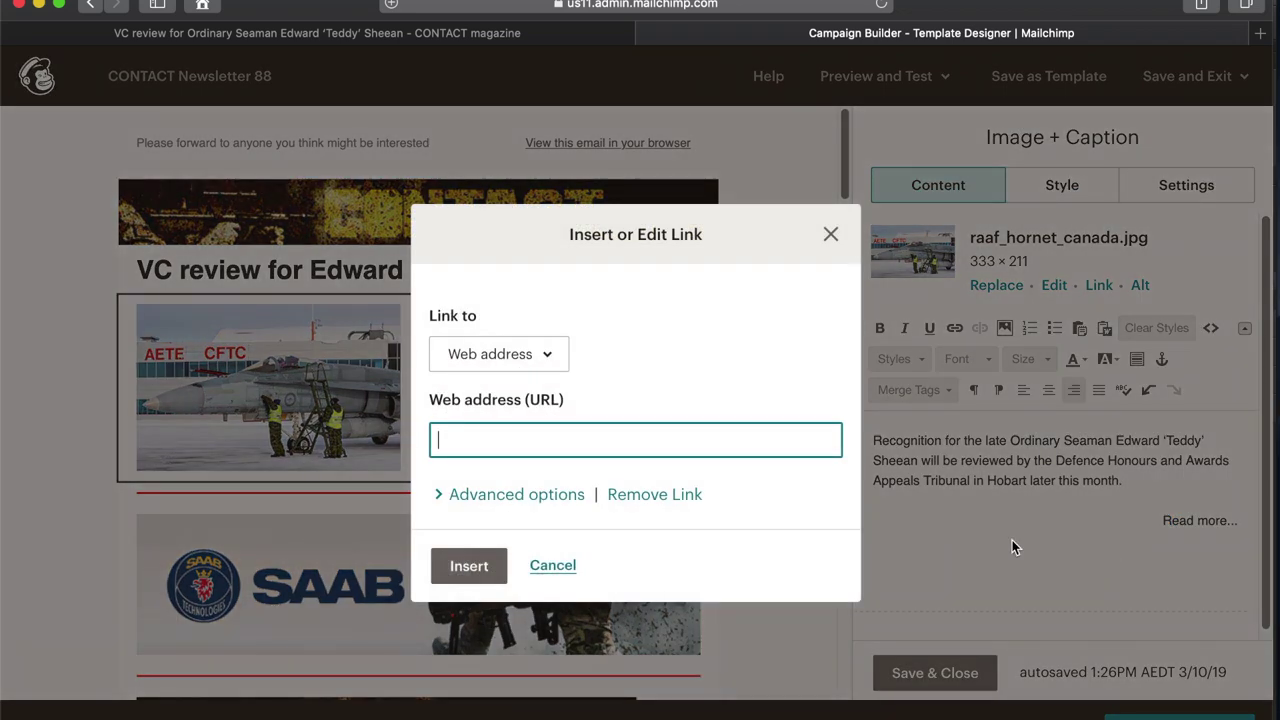
{"action": "key", "text": "super+v"}
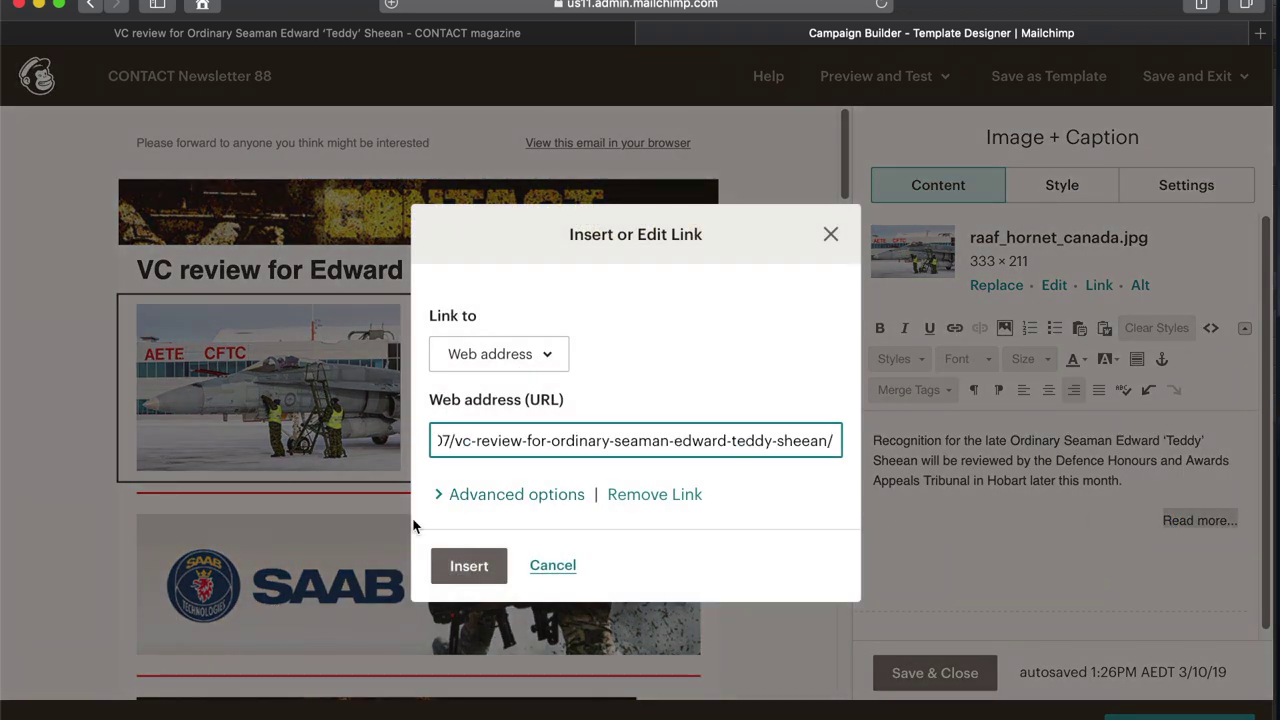
{"action": "left_click", "coordinate": [468, 566]}
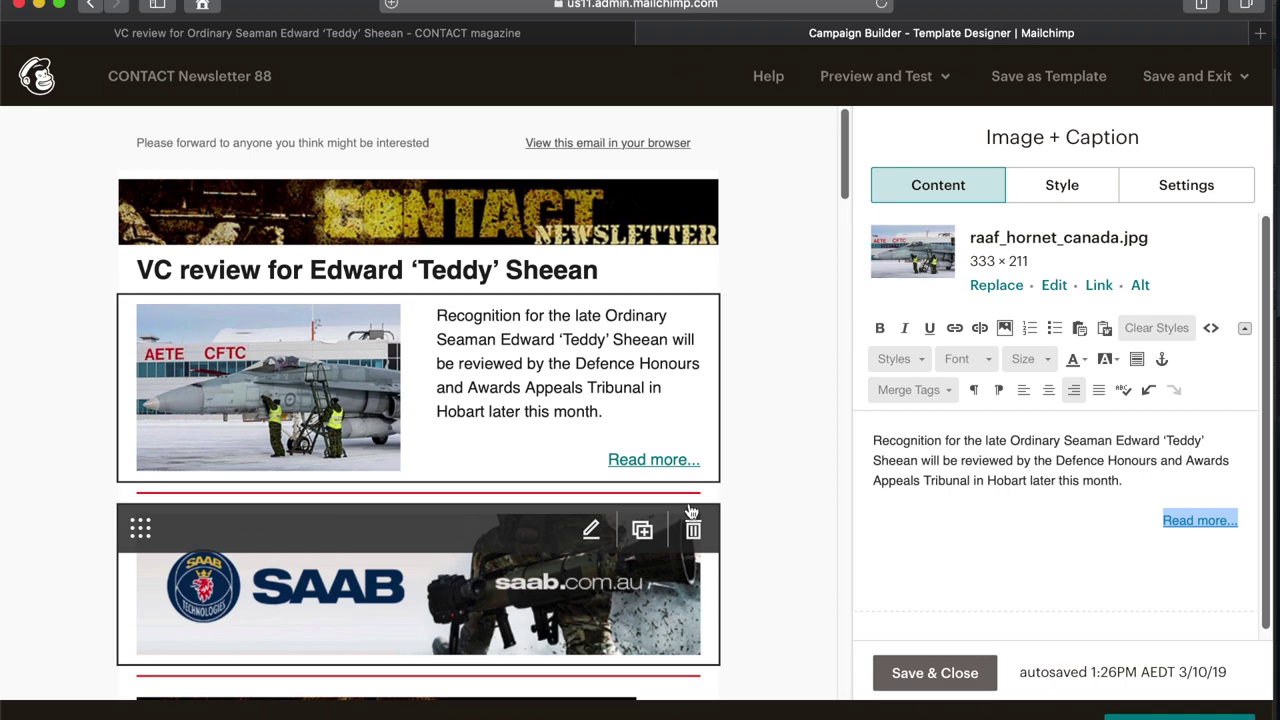
- Change the lead story image's link to the VC review article's web address
{"action": "left_click", "coordinate": [1099, 286]}
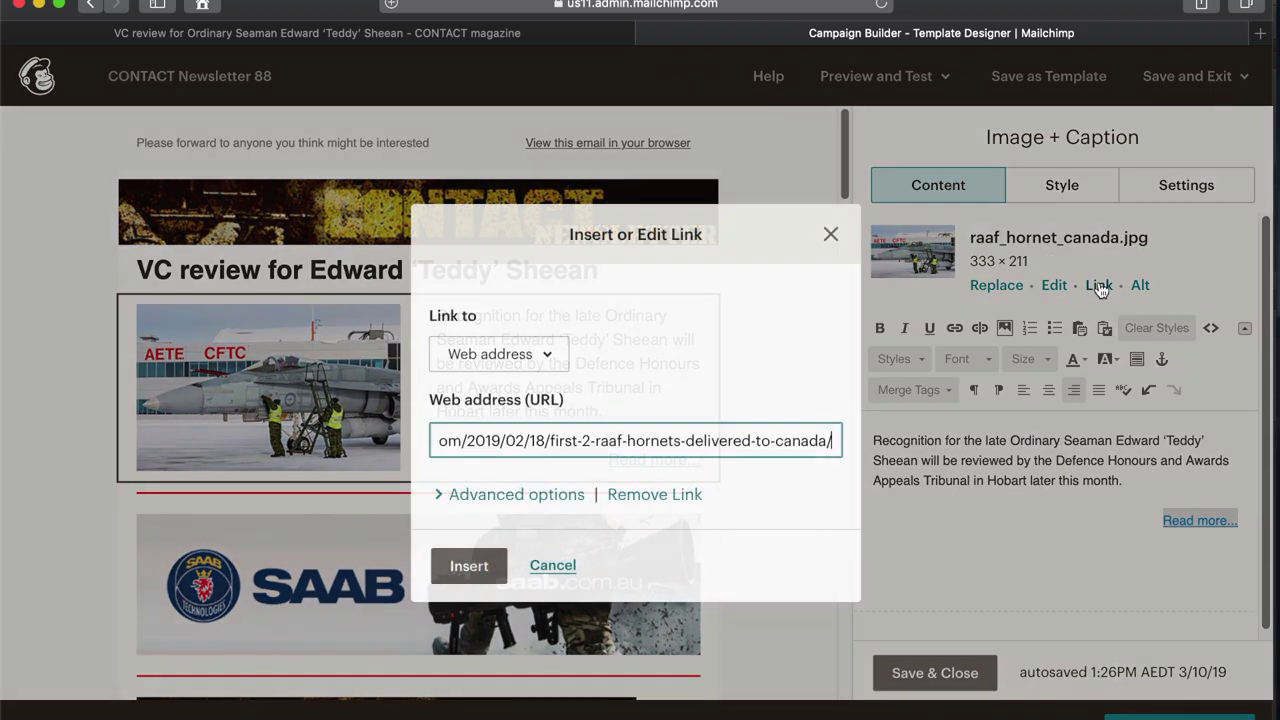
{"action": "key", "text": "super+a"}
{"action": "type", "text": "https://www.contactairlandandsea.com/2019/03/07/vc-review-for-ordinary-seaman-edward-teddy-sheean/"}
{"action": "left_click", "coordinate": [467, 566]}
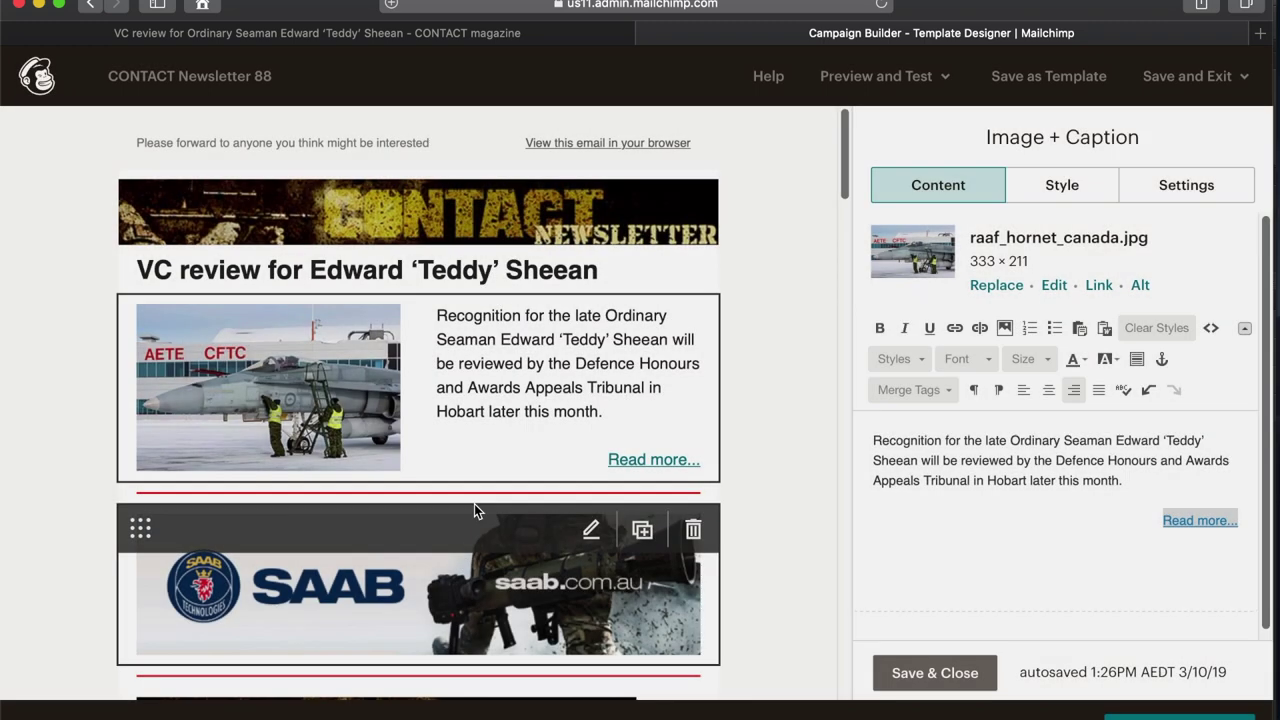
- Switch to Finder and open sheean_compilation_ran.jpg from the Downloads folder in Photoshop
{"action": "key", "text": "super+Tab"}
{"action": "key", "text": "super+Tab"}
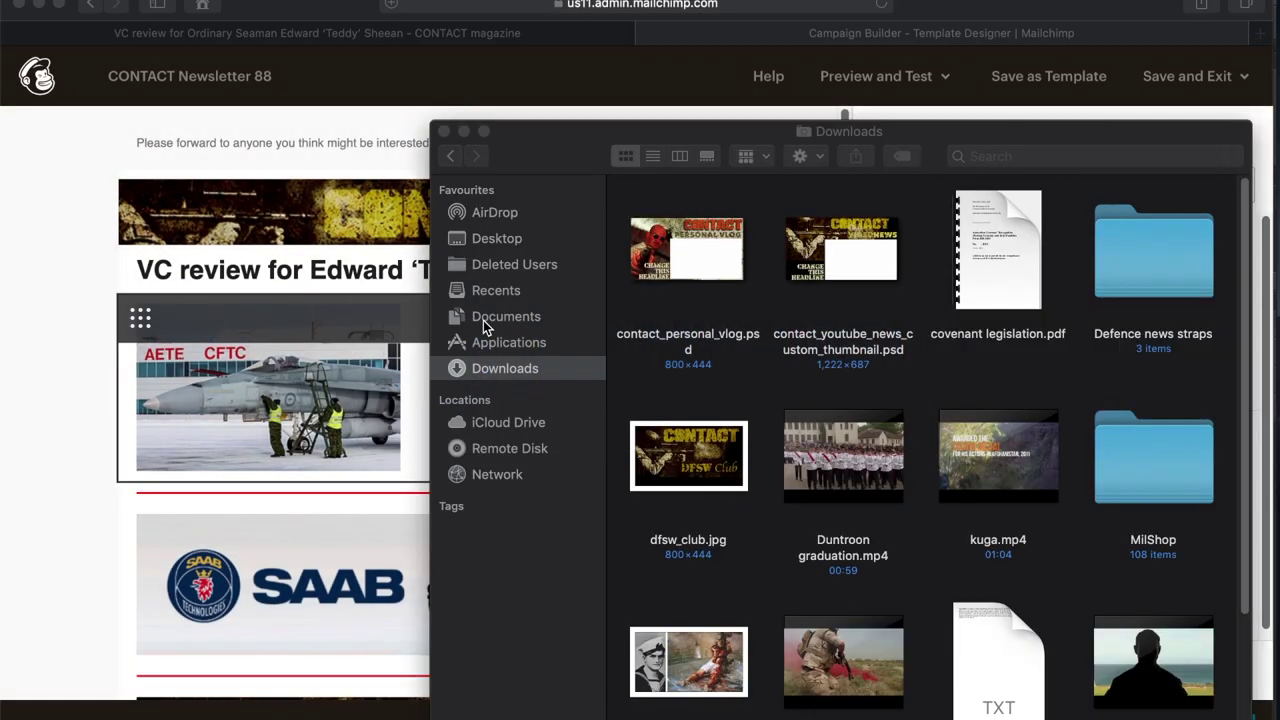
{"action": "scroll", "coordinate": [720, 520], "scroll_direction": "down", "scroll_amount": 1}
{"action": "left_click_drag", "start_coordinate": [700, 660], "coordinate": [408, 714]}
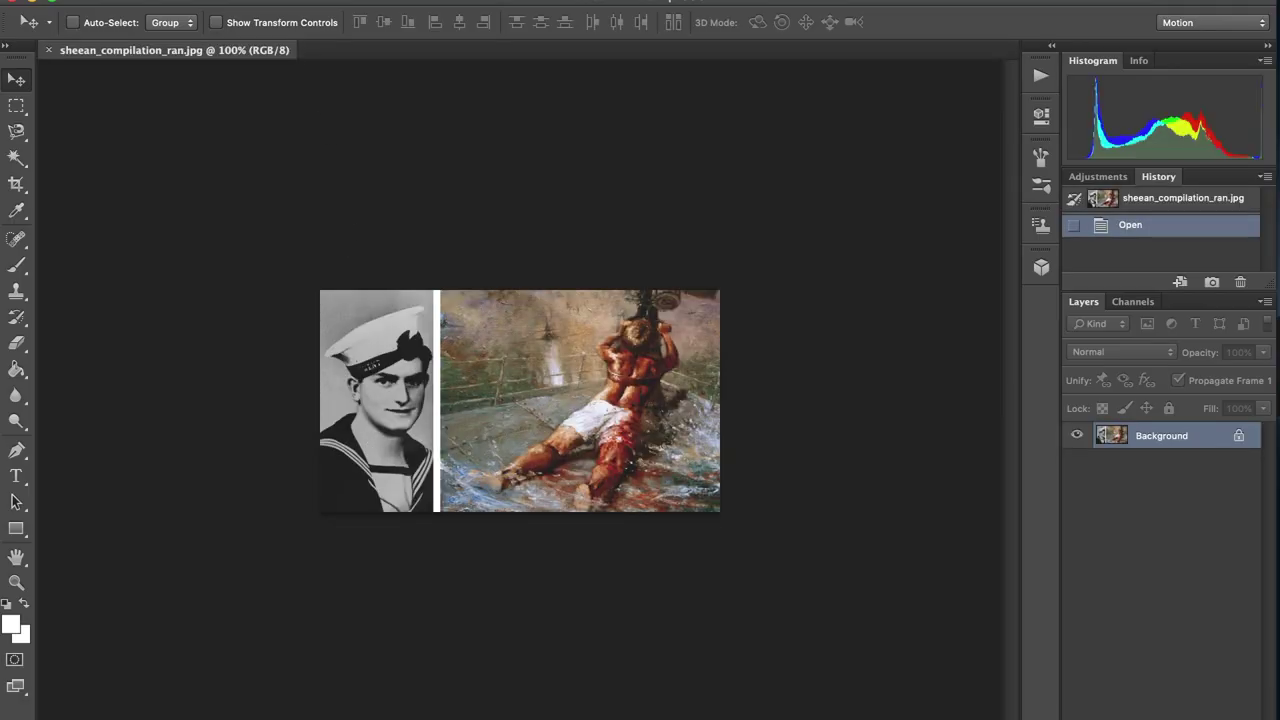
- Resize the Sheean image to 333 pixels wide, then save and close it
{"action": "left_click", "coordinate": [243, 1]}
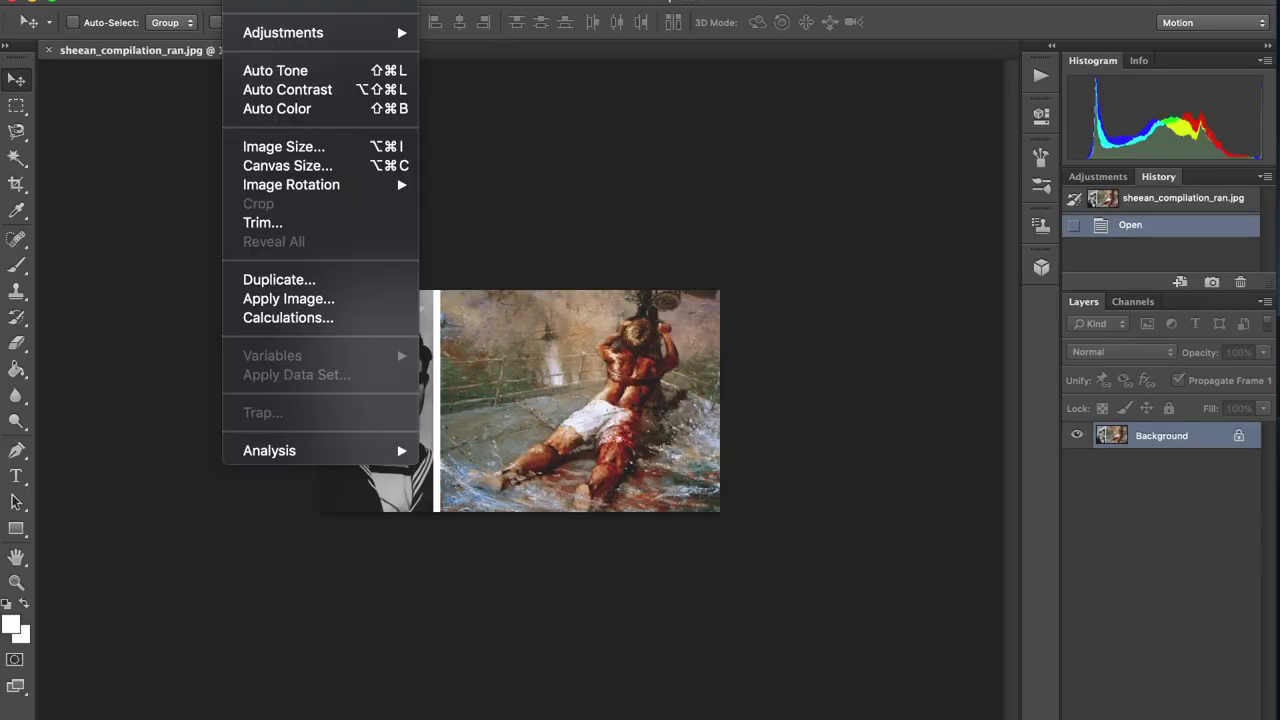
{"action": "left_click", "coordinate": [264, 148]}
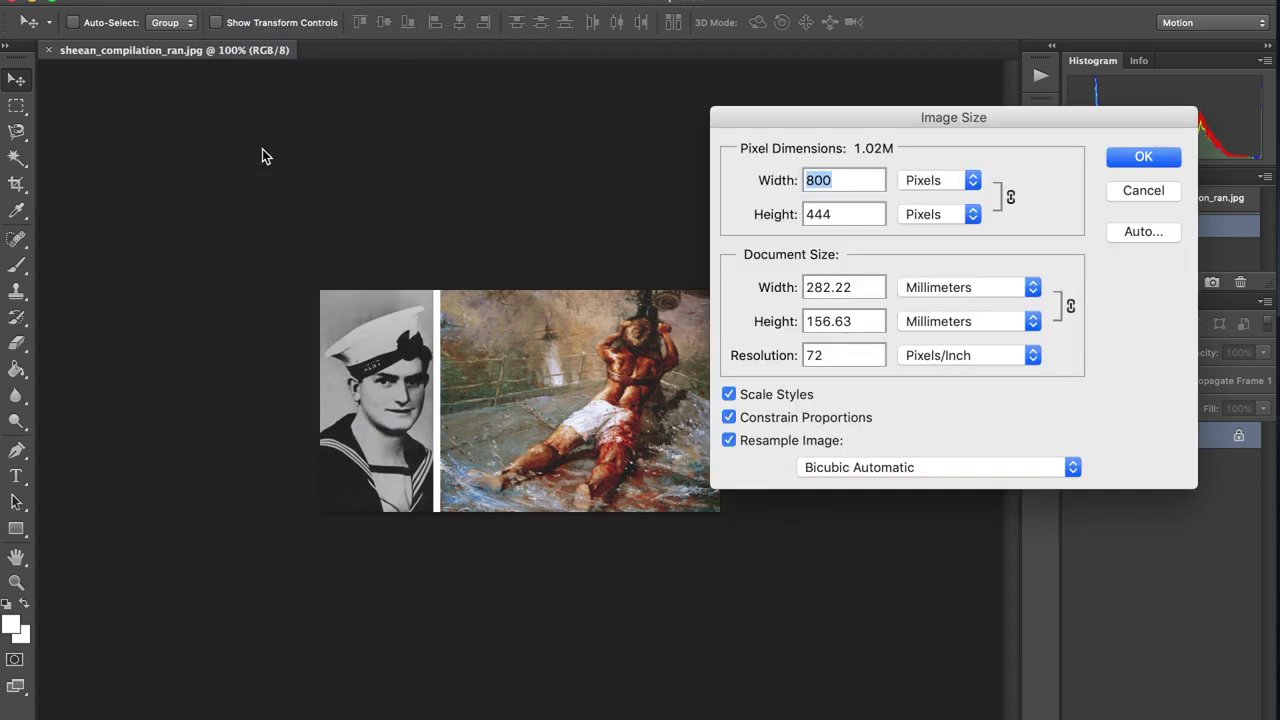
{"action": "left_click", "coordinate": [1143, 158]}
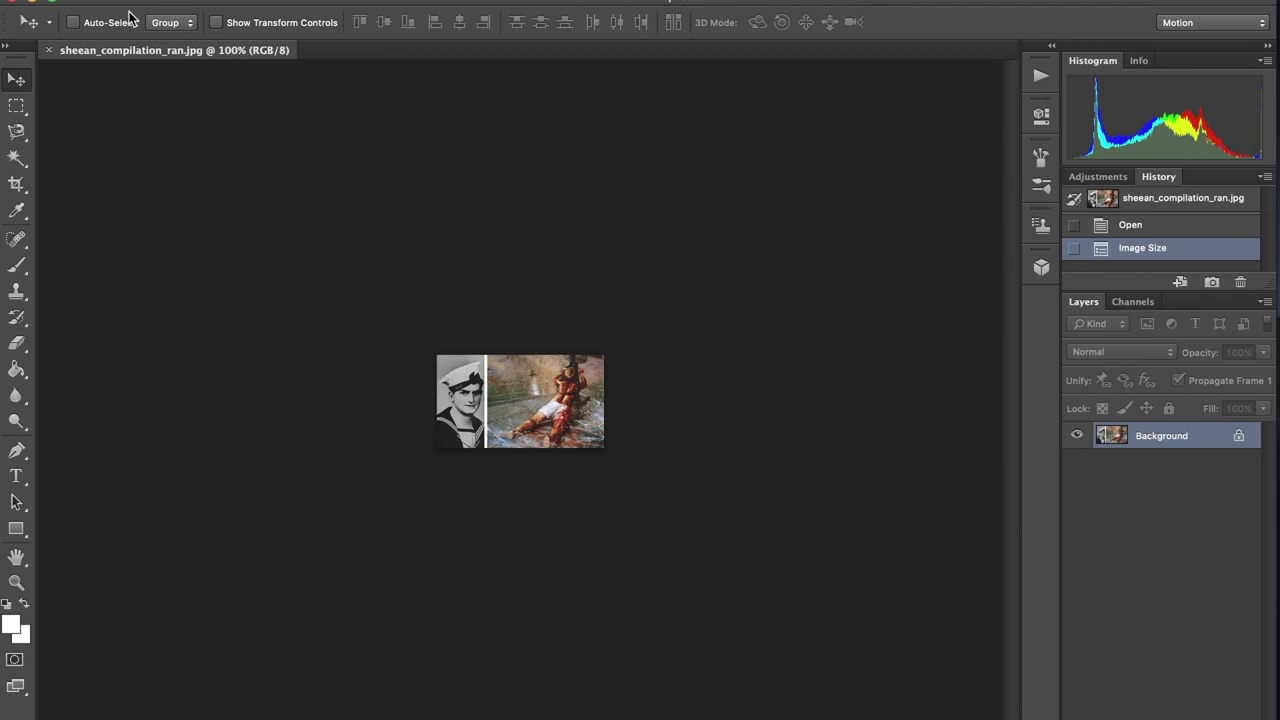
{"action": "left_click", "coordinate": [48, 50]}
- Back in Mailchimp, replace the lead story's image with sheean_compilation_ran.jpg, remove the blank line above "Read more..." and save the block
{"action": "key", "text": "super+Tab"}
{"action": "key", "text": "super+Tab"}
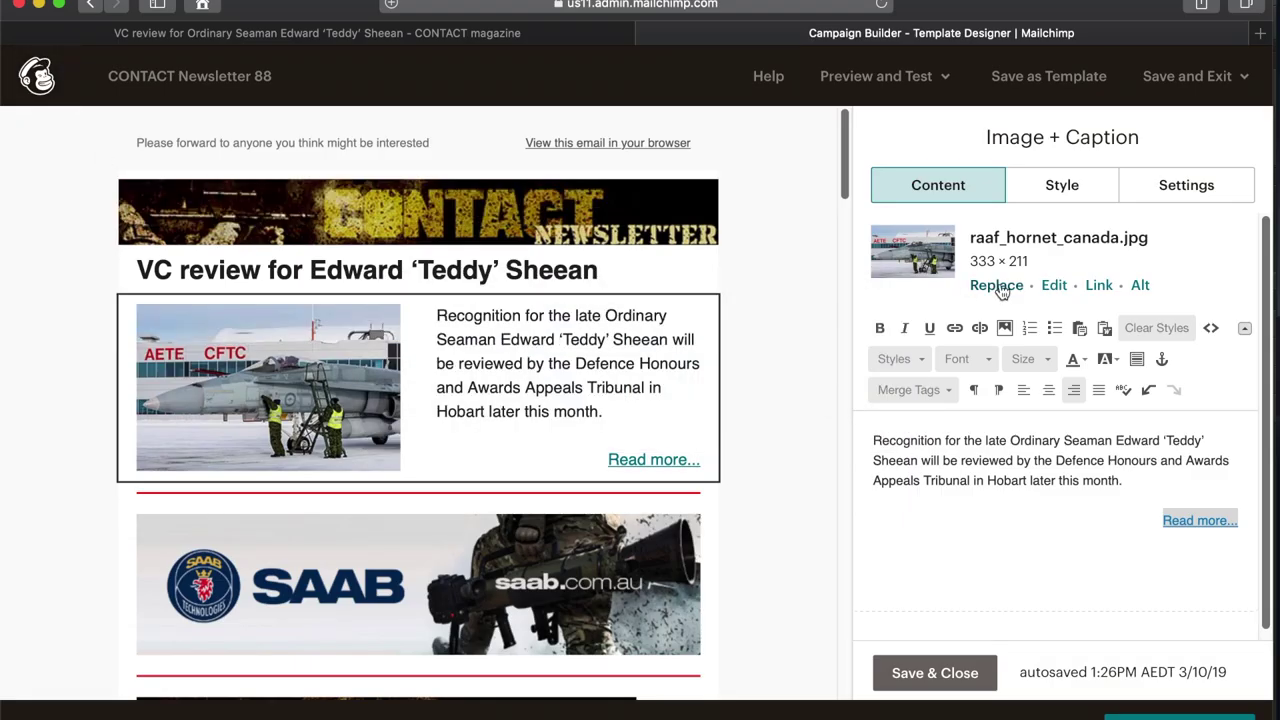
{"action": "left_click", "coordinate": [997, 286]}
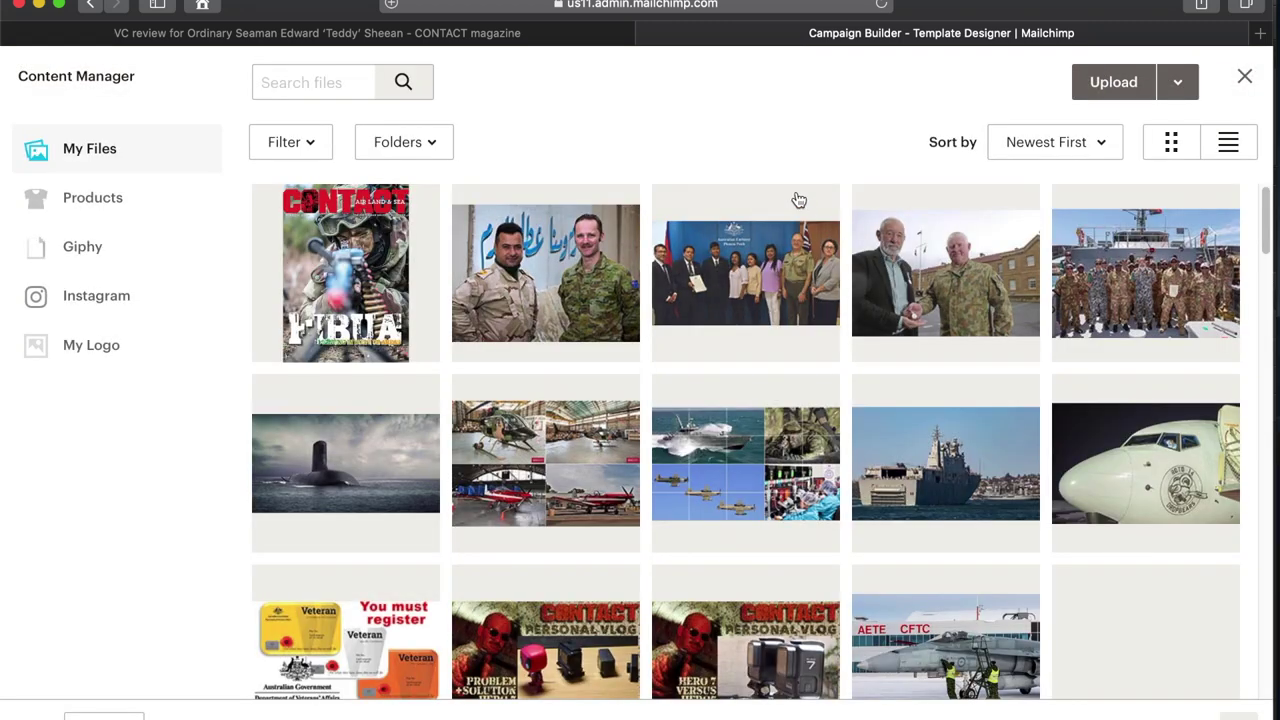
{"action": "left_click", "coordinate": [1114, 82]}
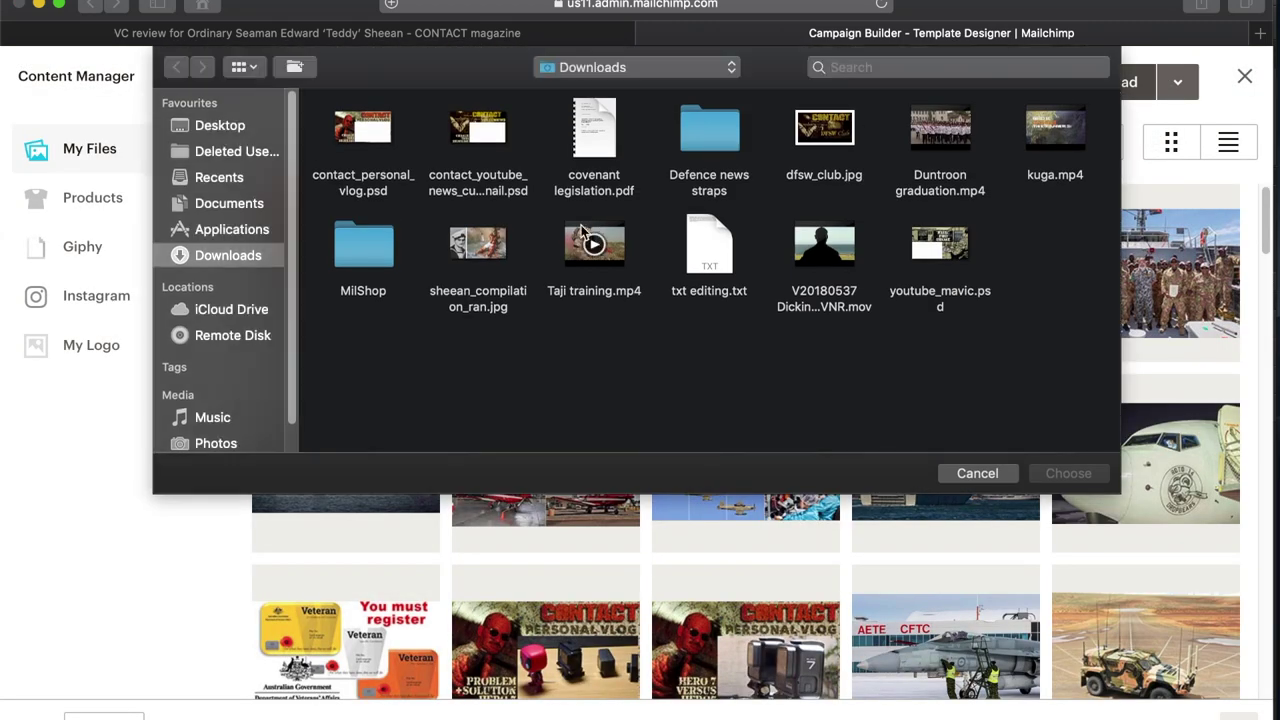
{"action": "left_click", "coordinate": [487, 246]}
{"action": "left_click", "coordinate": [1068, 473]}
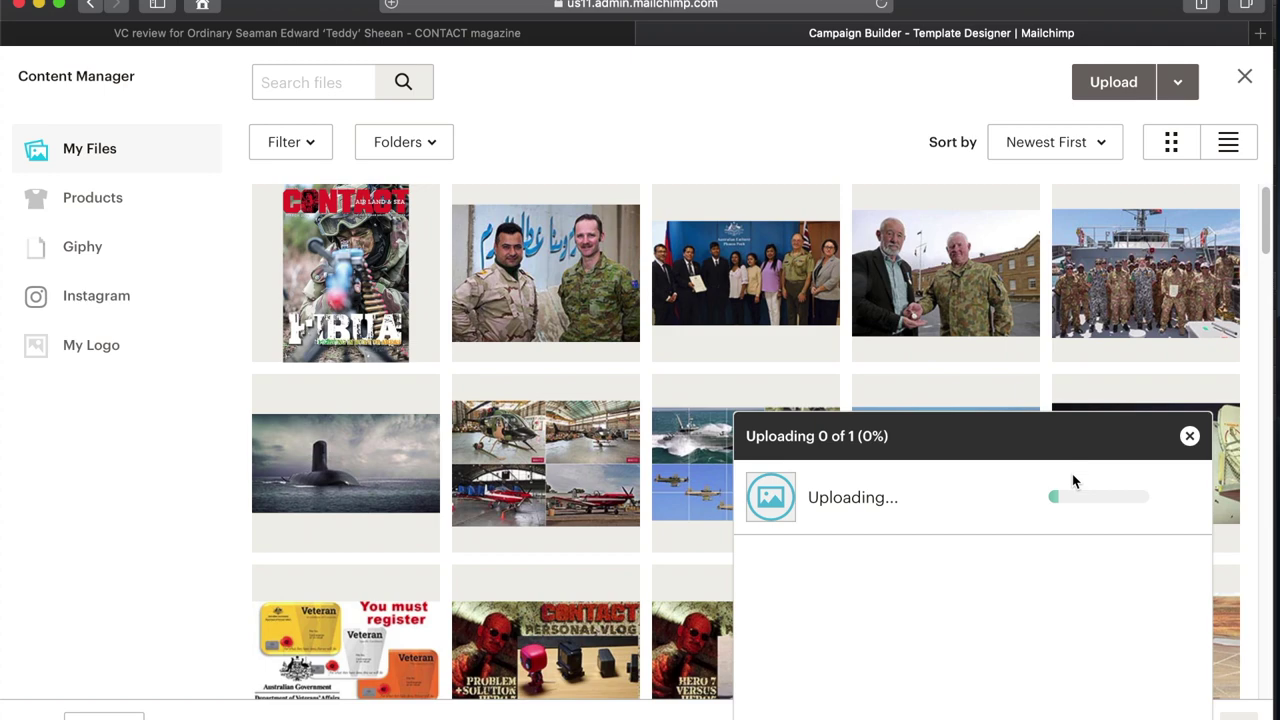
{"action": "key", "text": "BackSpace"}
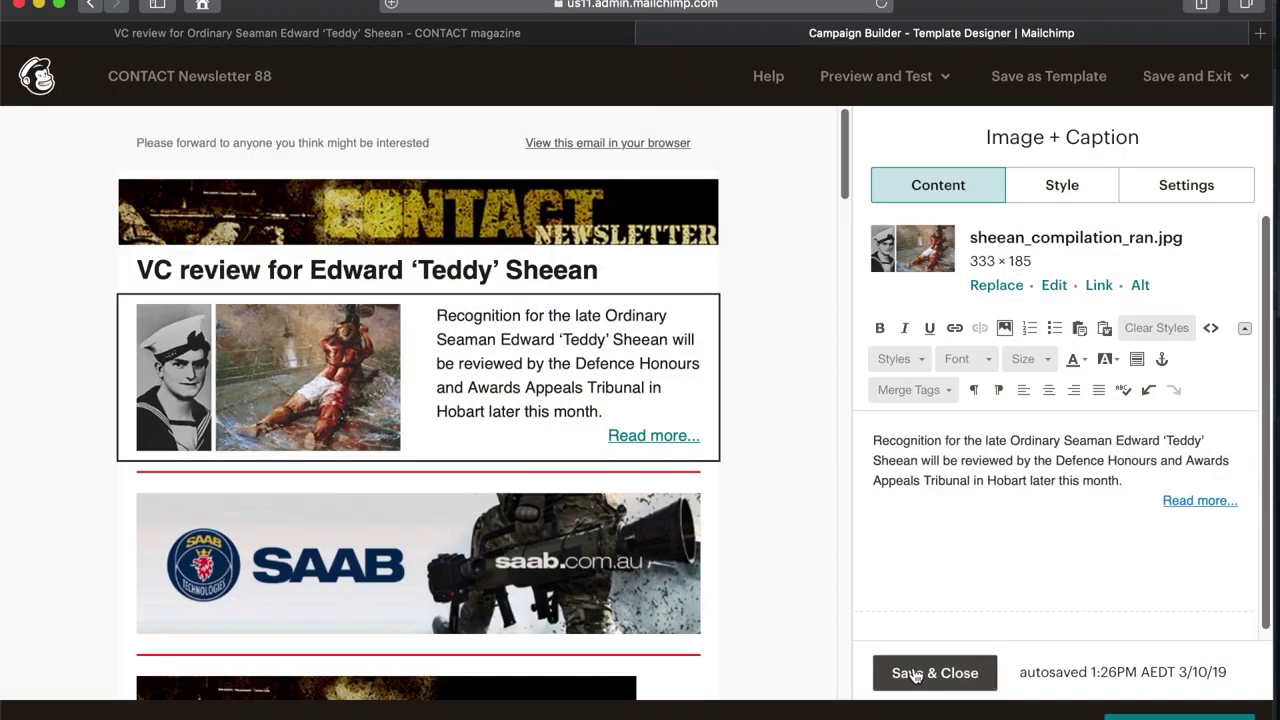
{"action": "left_click", "coordinate": [914, 676]}
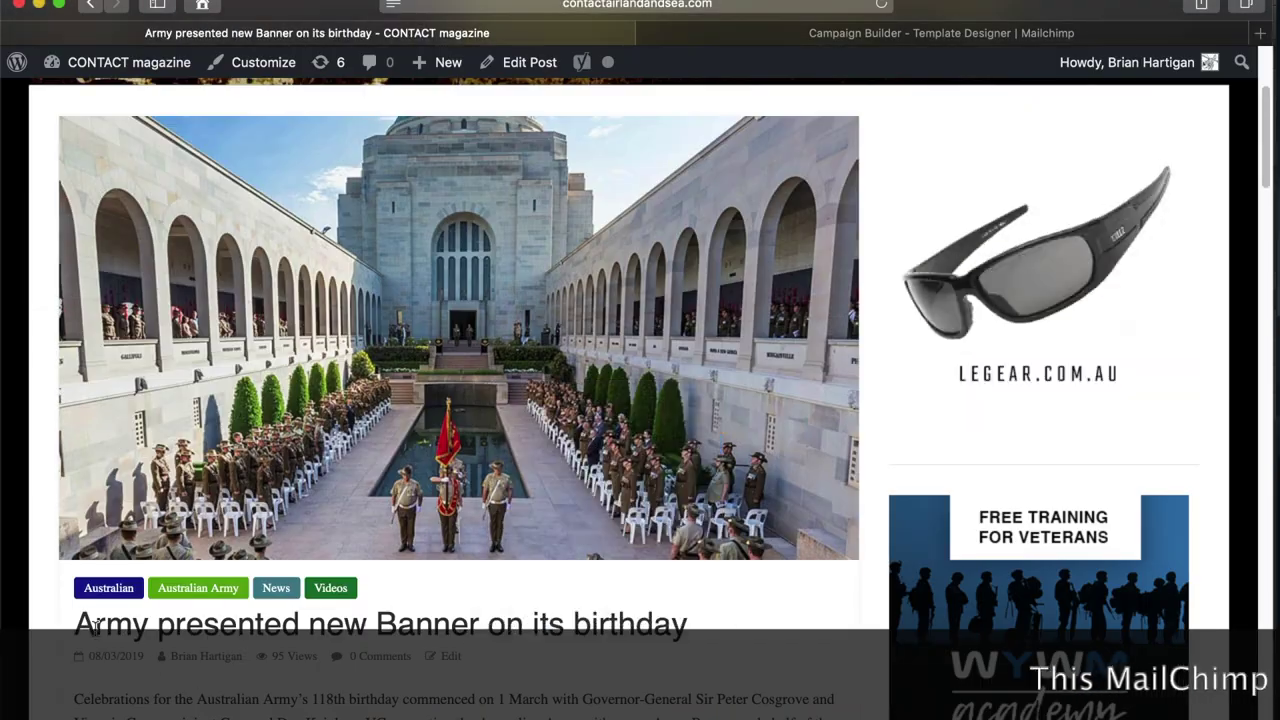
- Replace the Wedgetail story's headline and caption text with the headline and opening sentence of the Army Banner article
{"action": "left_click_drag", "start_coordinate": [75, 624], "coordinate": [684, 625]}
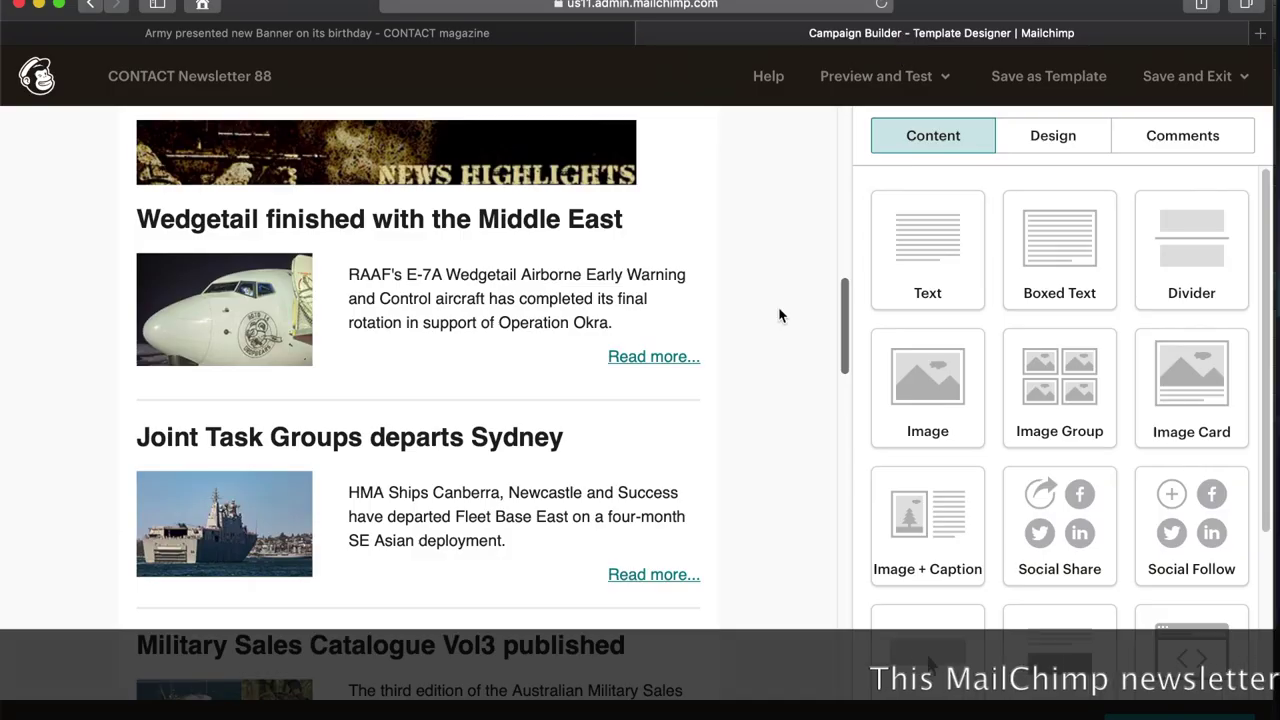
{"action": "left_click", "coordinate": [449, 229]}
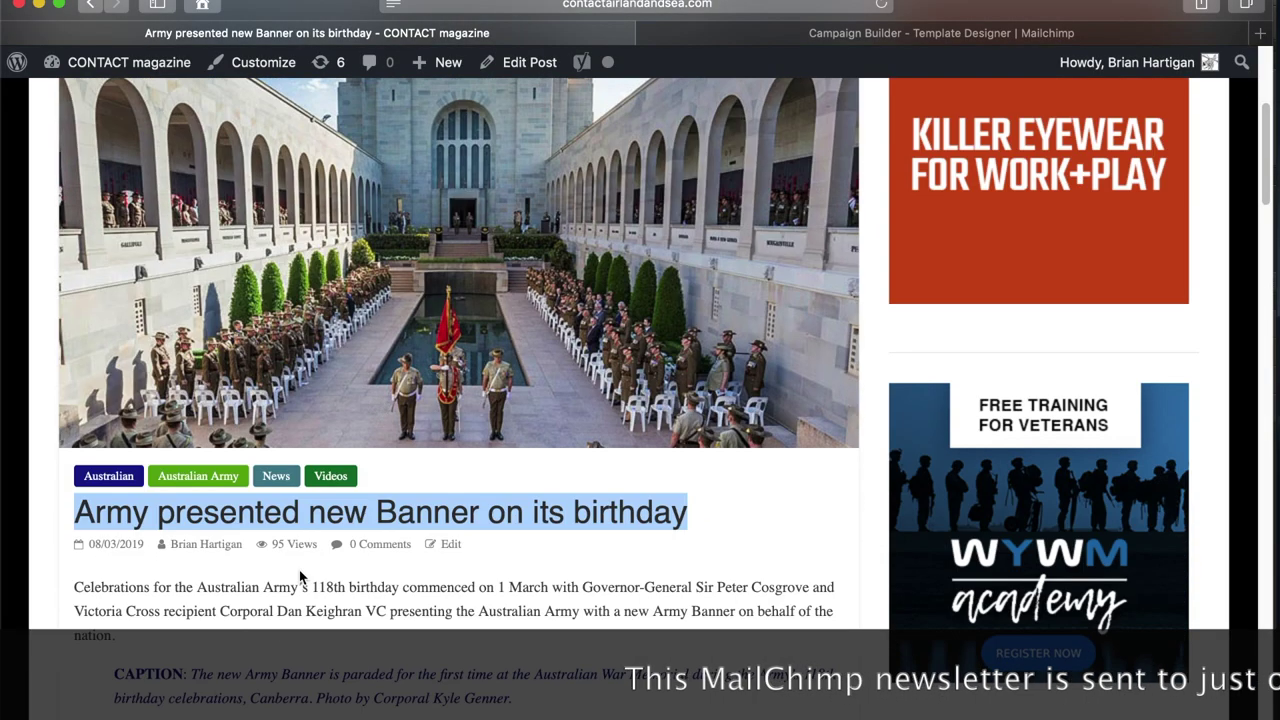
{"action": "left_click_drag", "start_coordinate": [74, 587], "coordinate": [216, 636]}
{"action": "key", "text": "super+c"}
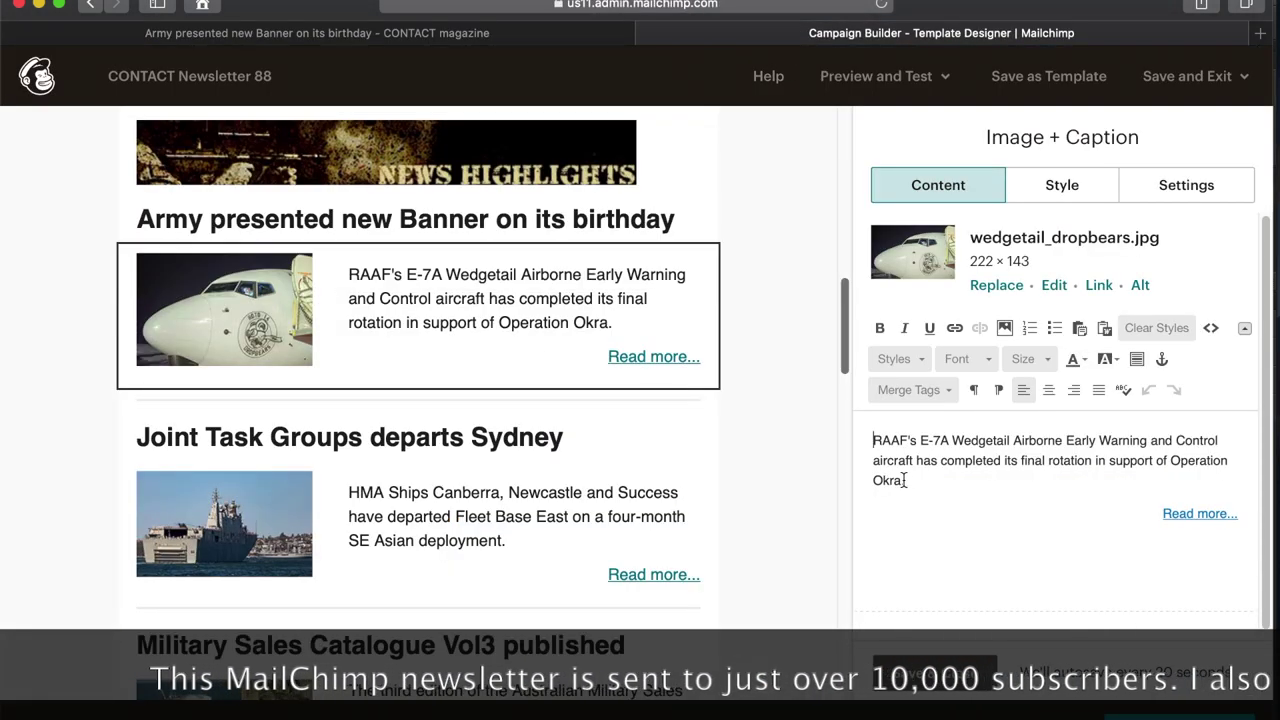
{"action": "key", "text": "super+a"}
{"action": "key", "text": "super+v"}
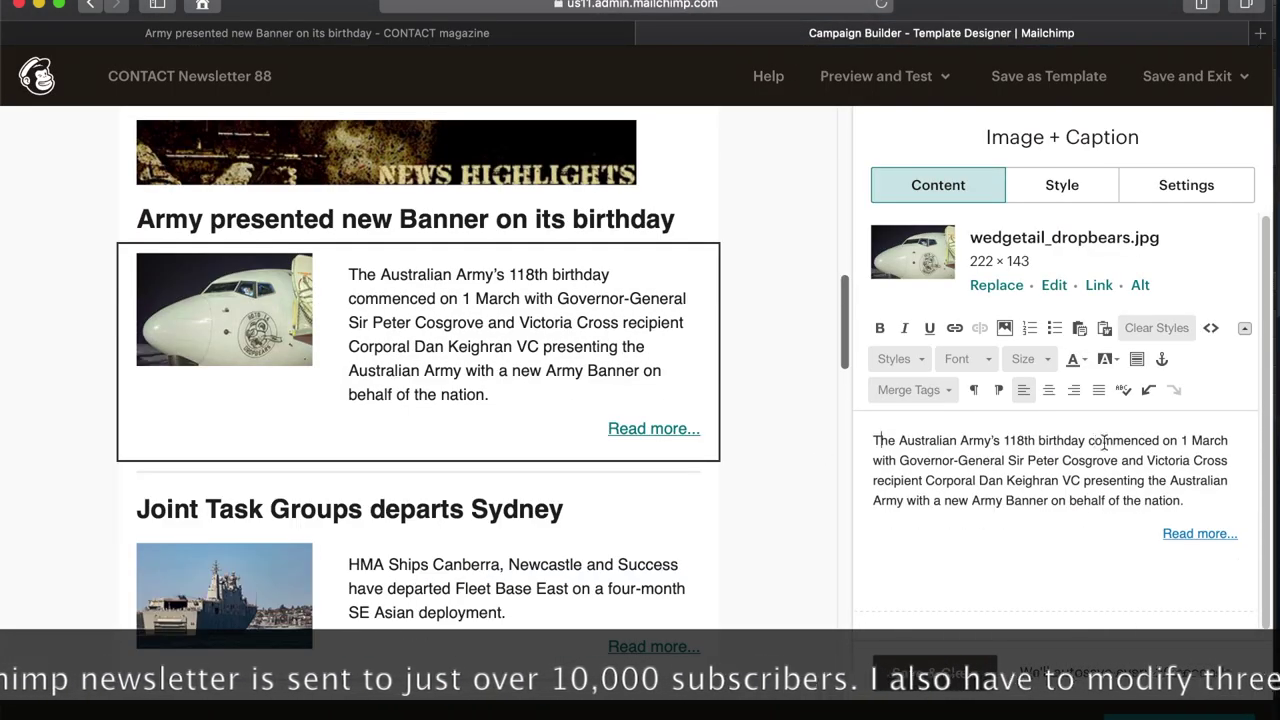
- Reword the start of the Army Banner caption to "The Australian Army's 118th birthday 1 March saw"
{"action": "double_click", "coordinate": [1121, 440]}
{"action": "key", "text": "BackSpace"}
{"action": "key", "text": "Delete"}
{"action": "key", "text": "Delete"}
{"action": "key", "text": "Delete"}
{"action": "double_click", "coordinate": [1150, 440]}
{"action": "type", "text": "saw"}
- Delete "Victoria Cross recipient" from the caption and shorten its ending to "presenting the Army with a new Banner on behalf of the nation."
{"action": "left_click_drag", "start_coordinate": [1196, 460], "coordinate": [1062, 460]}
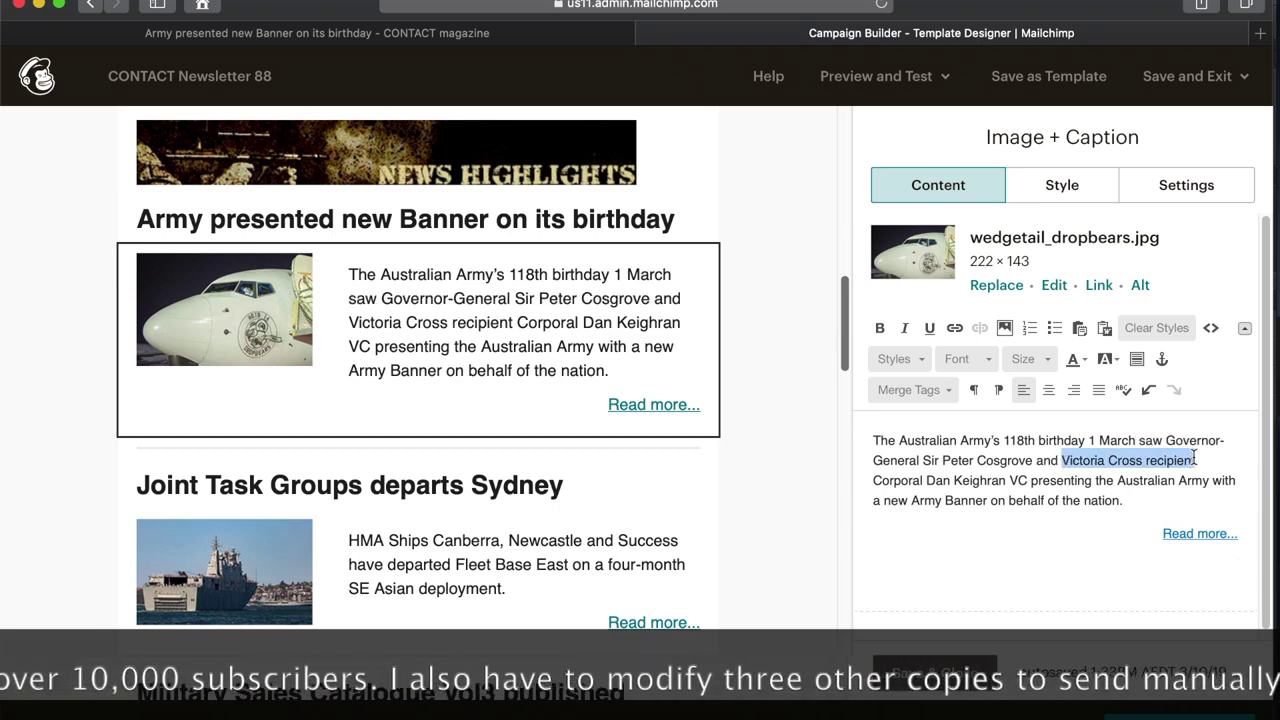
{"action": "key", "text": "BackSpace"}
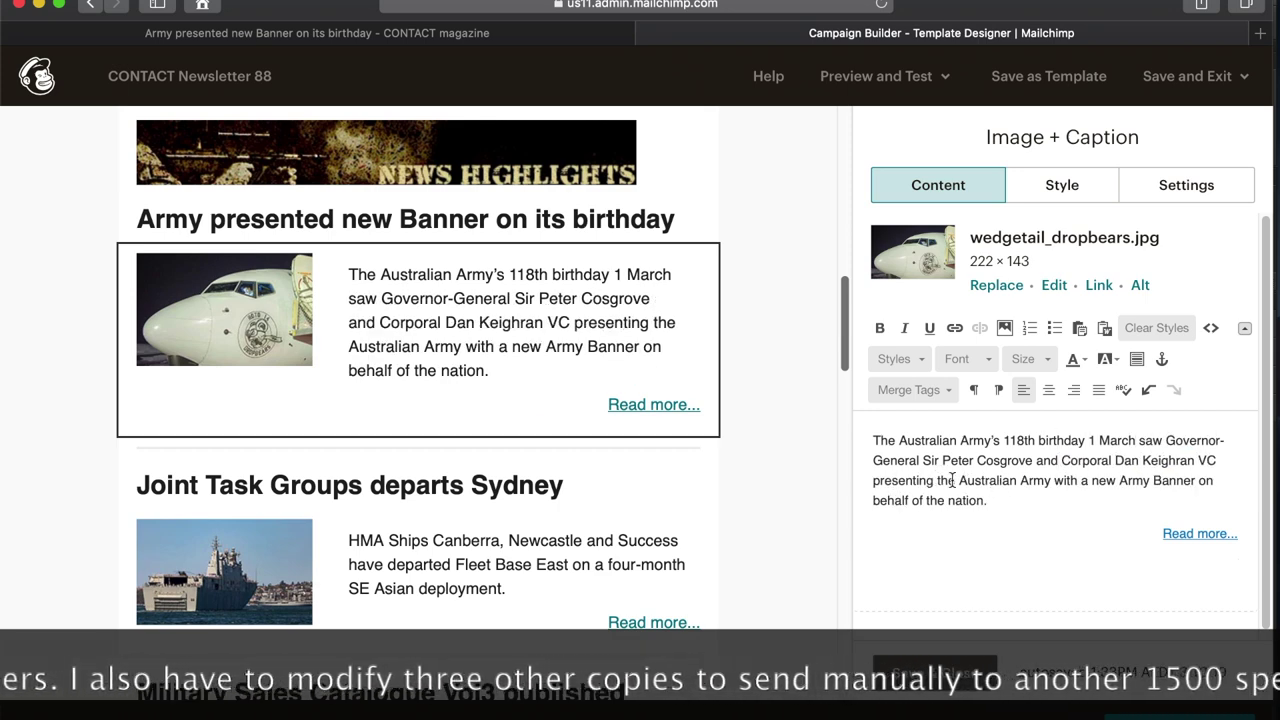
{"action": "double_click", "coordinate": [985, 480]}
{"action": "key", "text": "BackSpace"}
{"action": "double_click", "coordinate": [1073, 480]}
{"action": "key", "text": "BackSpace"}
- Copy the Army Banner article's web address and set it as the link of that story's "Read more..." text
{"action": "left_click_drag", "start_coordinate": [1165, 514], "coordinate": [1238, 514]}
{"action": "left_click", "coordinate": [486, 35]}
{"action": "left_click", "coordinate": [630, 4]}
{"action": "key", "text": "super+c"}
{"action": "left_click", "coordinate": [1000, 33]}
{"action": "left_click", "coordinate": [955, 328]}
{"action": "key", "text": "super+v"}
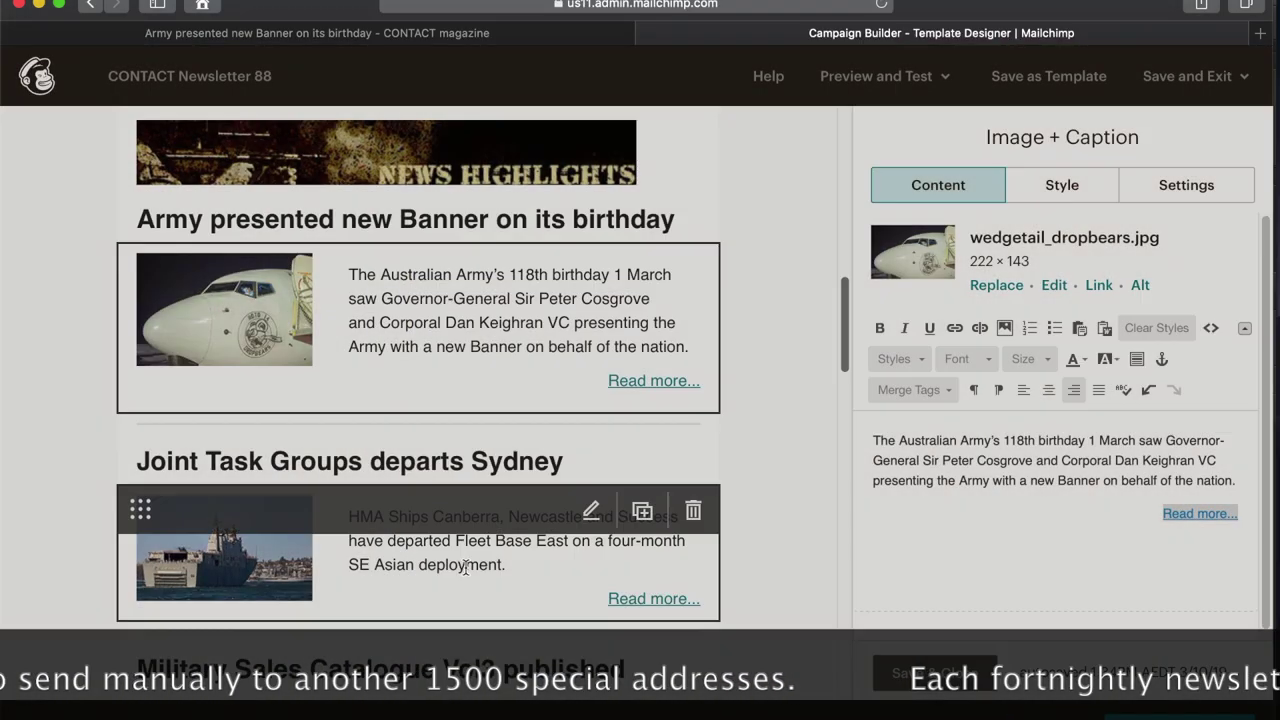
- Switch to Finder and open new_army_banner2019.jpg in Photoshop
{"action": "key", "text": "super+Tab"}
{"action": "scroll", "coordinate": [928, 400], "scroll_direction": "down", "scroll_amount": 1}
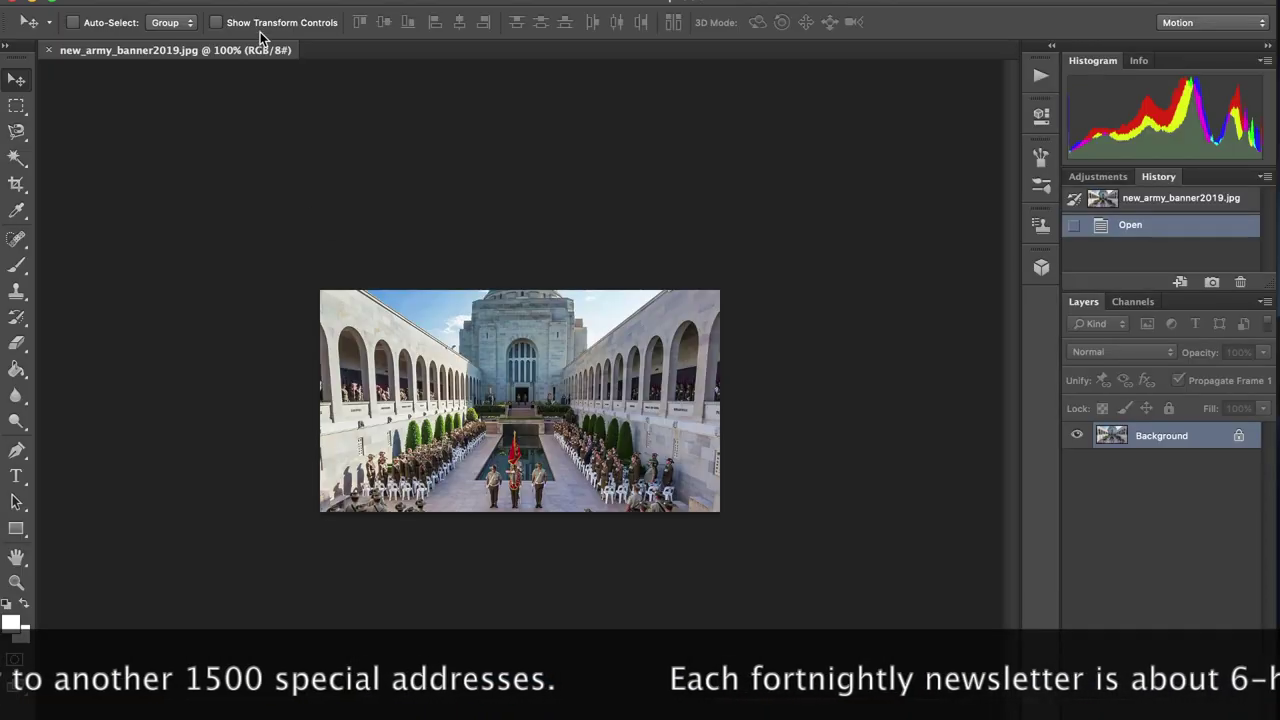
{"action": "left_click", "coordinate": [260, 32]}
{"action": "left_click", "coordinate": [277, 149]}
{"action": "type", "text": "222"}
{"action": "left_click", "coordinate": [1140, 188]}
- Crop a narrow strip off both the left and right sides of the Army Banner photo
{"action": "left_click", "coordinate": [16, 184]}
{"action": "left_click_drag", "start_coordinate": [320, 400], "coordinate": [340, 400]}
{"action": "left_click_drag", "start_coordinate": [700, 400], "coordinate": [681, 400]}
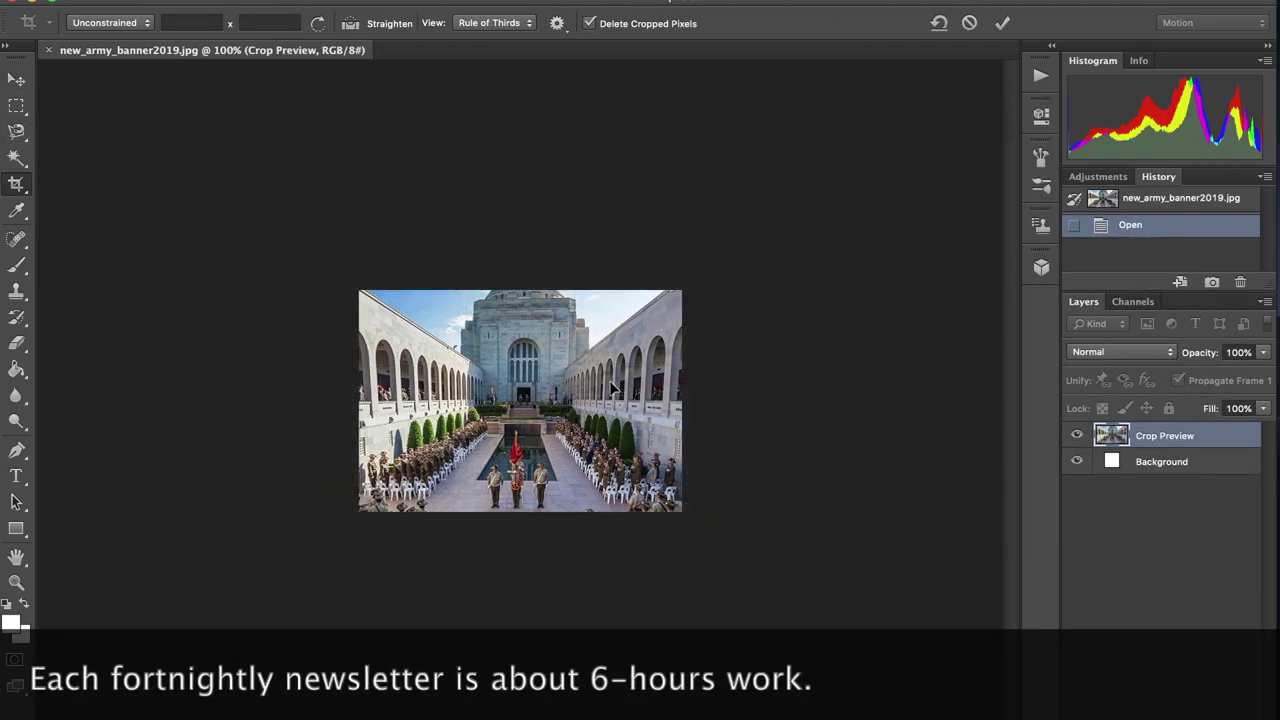
{"action": "key", "text": "Return"}
- Resize the cropped Army Banner photo to 222 pixels wide, then save and close it
{"action": "left_click", "coordinate": [240, 2]}
{"action": "left_click", "coordinate": [274, 149]}
{"action": "type", "text": "222"}
{"action": "key", "text": "Return"}
{"action": "left_click", "coordinate": [49, 51]}
- Back in Mailchimp, upload new_army_banner2019.jpg in place of the Wedgetail image and save the block
{"action": "key", "text": "super+Tab"}
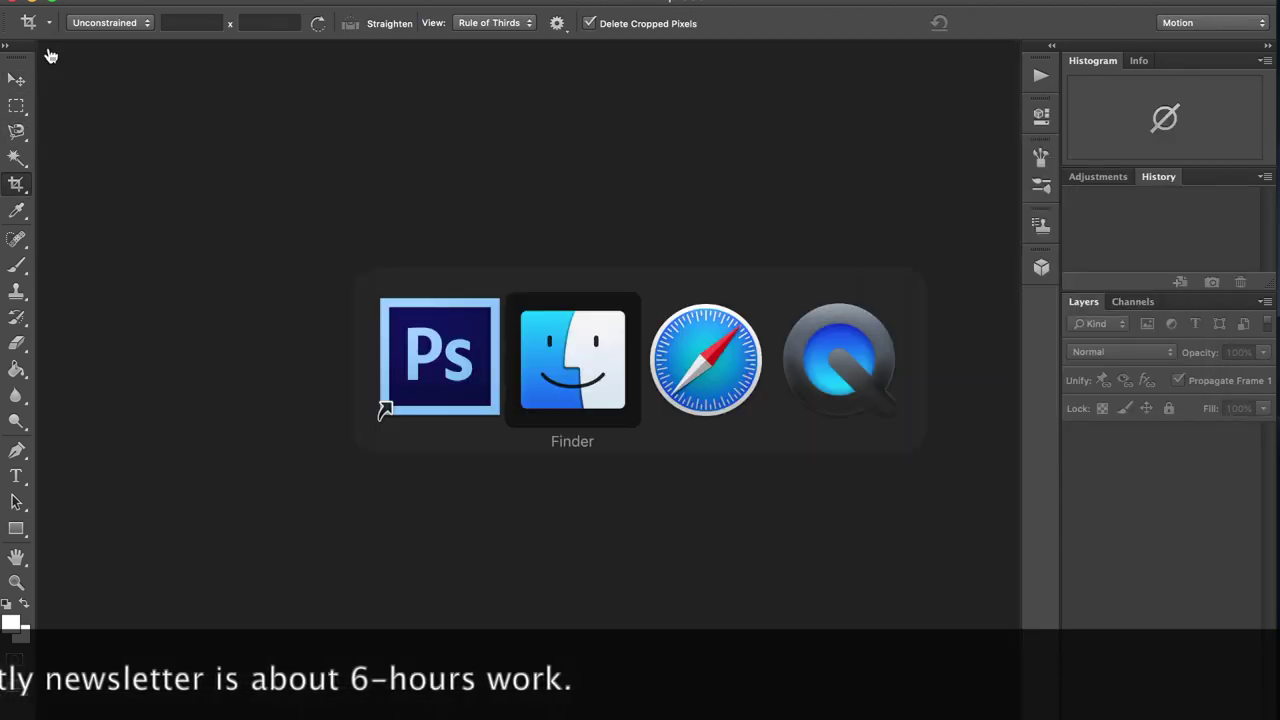
{"action": "key", "text": "super+Tab"}
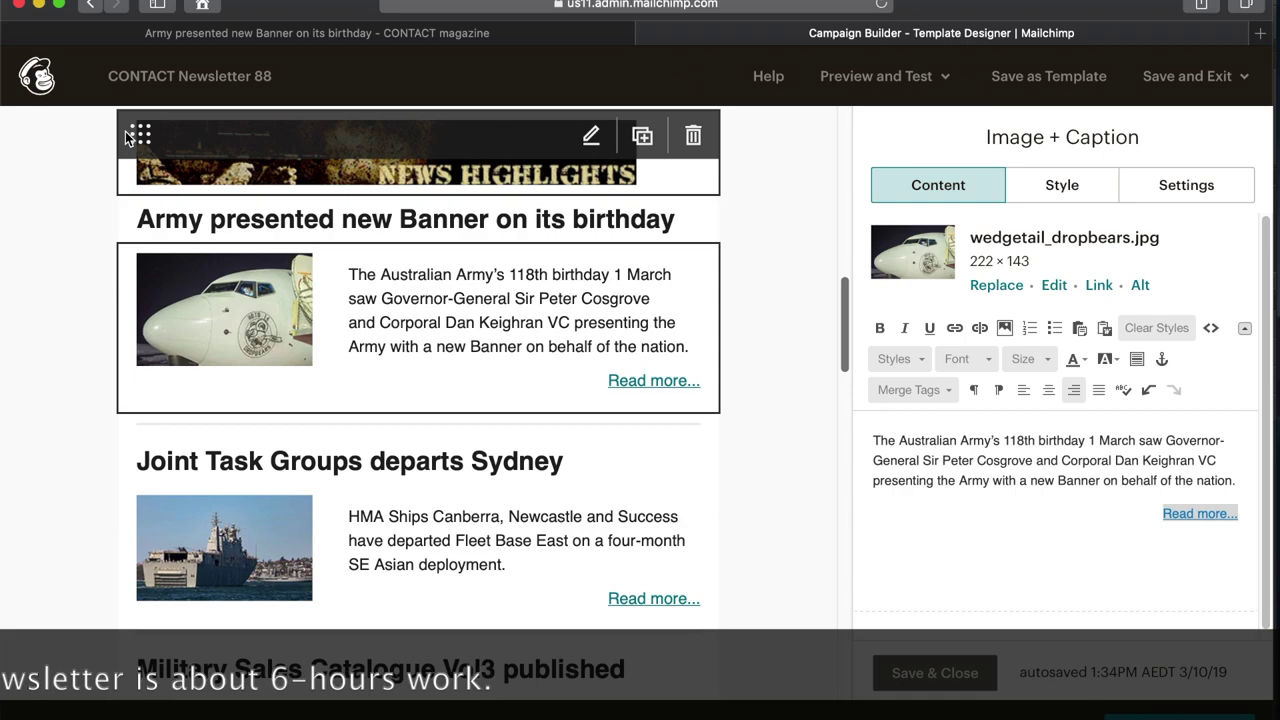
{"action": "left_click", "coordinate": [996, 285]}
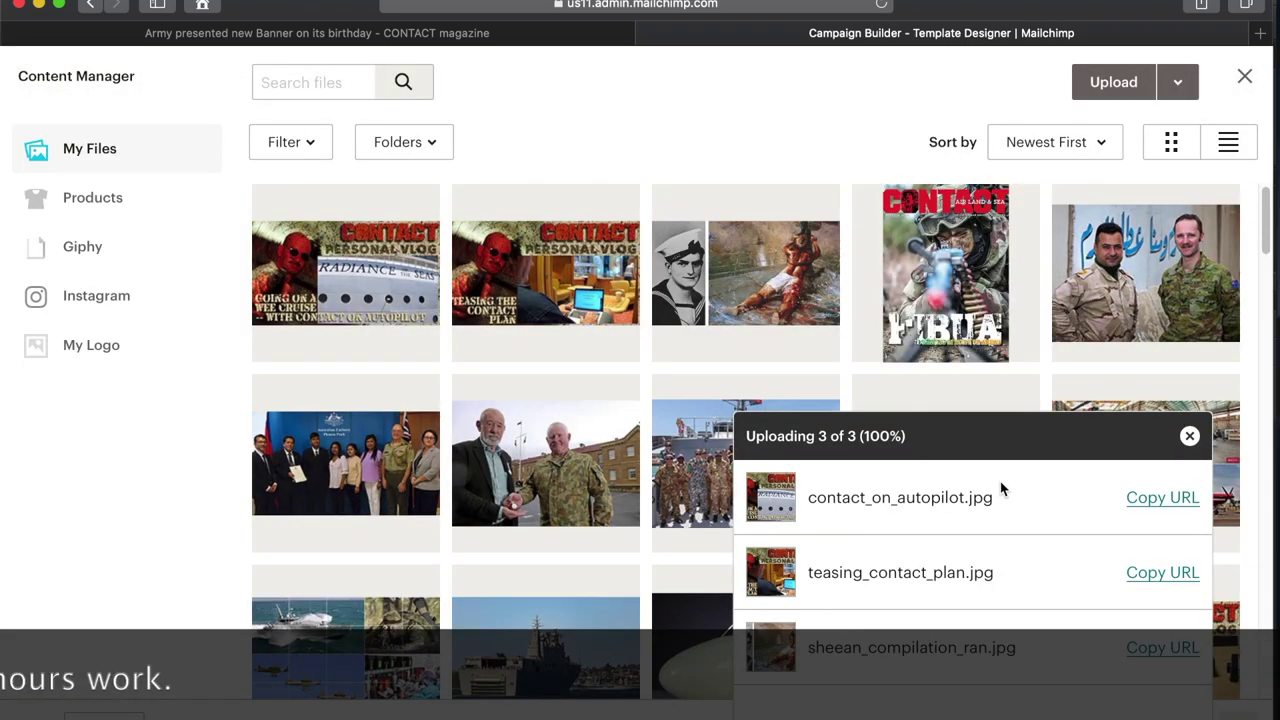
{"action": "left_click", "coordinate": [1114, 82]}
{"action": "left_click", "coordinate": [594, 245]}
{"action": "left_click", "coordinate": [1068, 473]}
{"action": "left_click", "coordinate": [930, 665]}
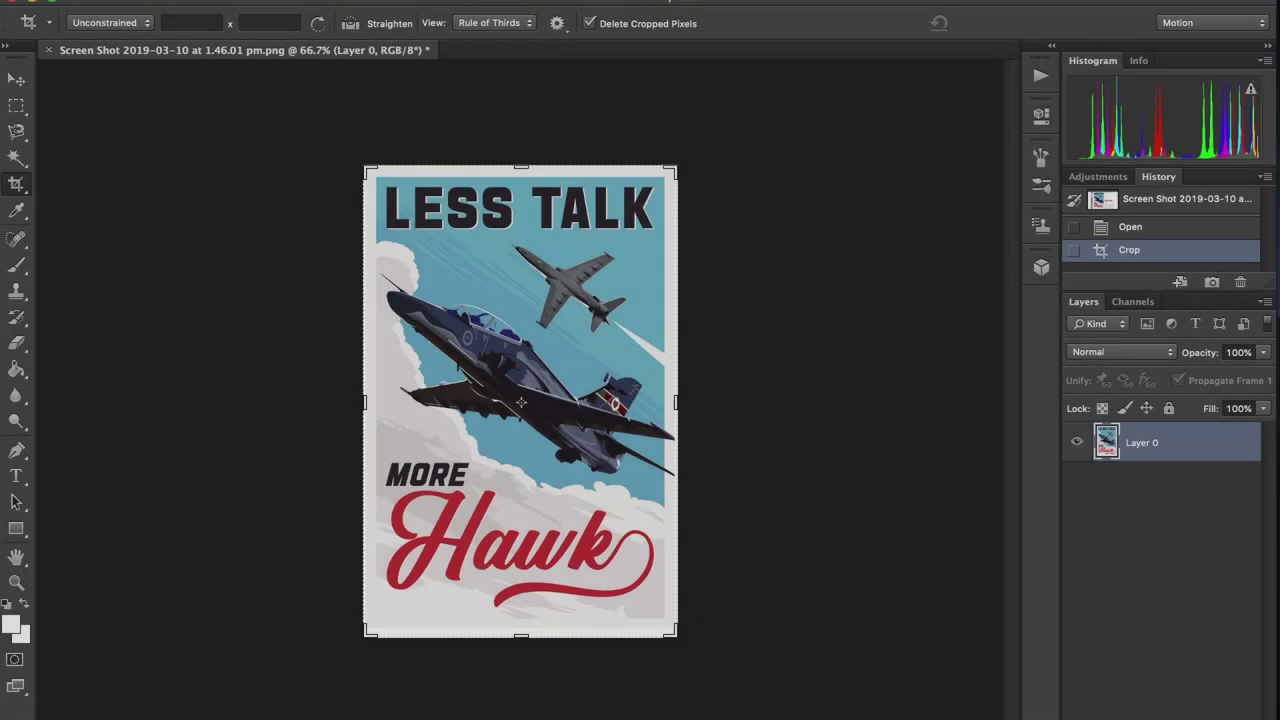
- Resize the cropped Hawk poster screenshot to 222 pixels wide in Photoshop and save it to the Desktop as retropilot_hawk.jpg
{"action": "key", "text": "super+alt+i"}
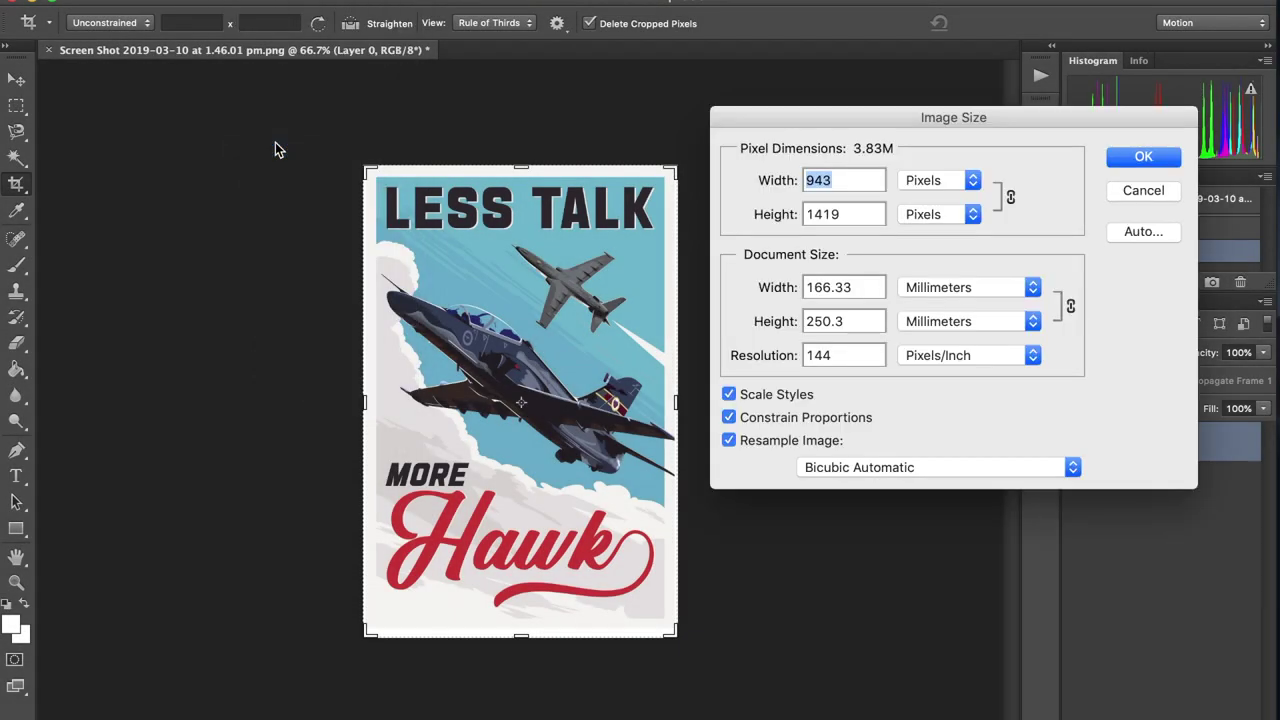
{"action": "left_click", "coordinate": [1140, 164]}
{"action": "left_click", "coordinate": [300, 2]}
{"action": "left_click", "coordinate": [340, 705]}
{"action": "left_click", "coordinate": [156, 2]}
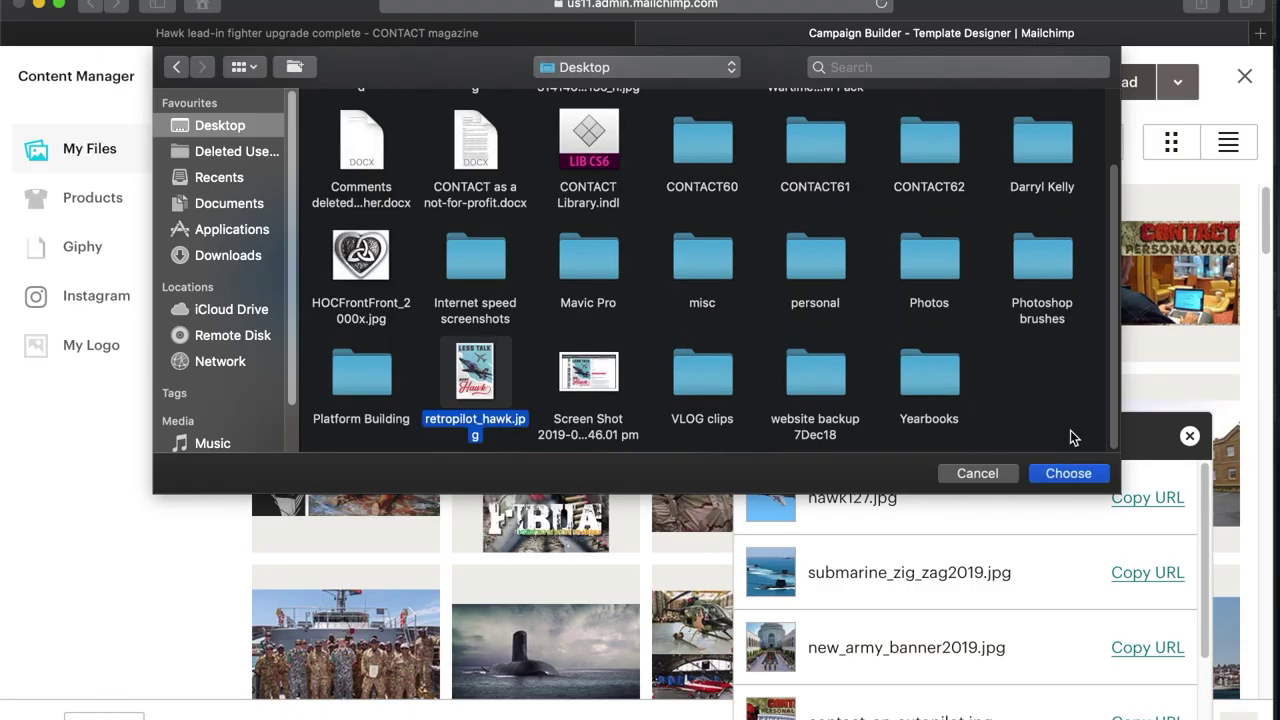
- Upload retropilot_hawk.jpg from the Desktop into the newsletter's Retro Pilot poster block in Mailchimp
{"action": "left_click", "coordinate": [1068, 471]}
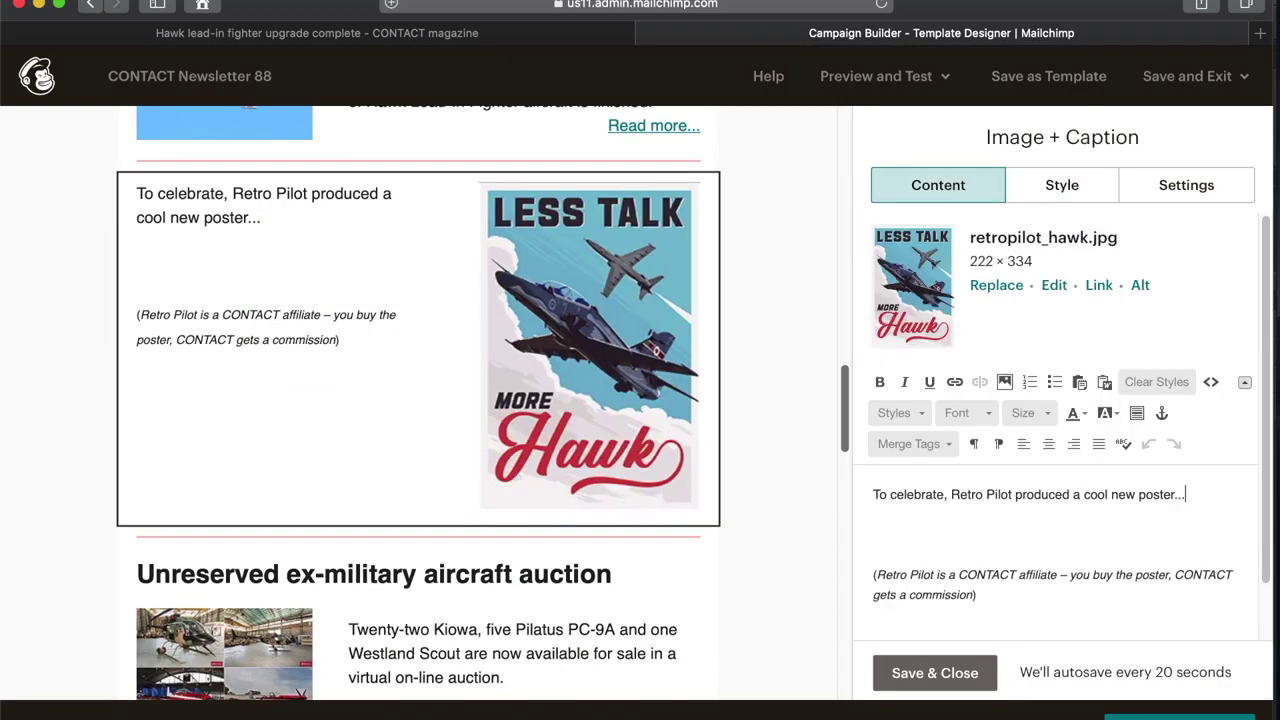
- Add the line "Available in 79 Squadron and 76 Squadron variants" below the Retro Pilot poster caption's opening sentence
{"action": "key", "text": "Return"}
{"action": "key", "text": "Return"}
{"action": "type", "text": "Available in both 79 and 76SQN variants"}
{"action": "double_click", "coordinate": [955, 521]}
{"action": "key", "text": "BackSpace"}
{"action": "type", "text": "Squadron and 76 SquadroSQN variants"}
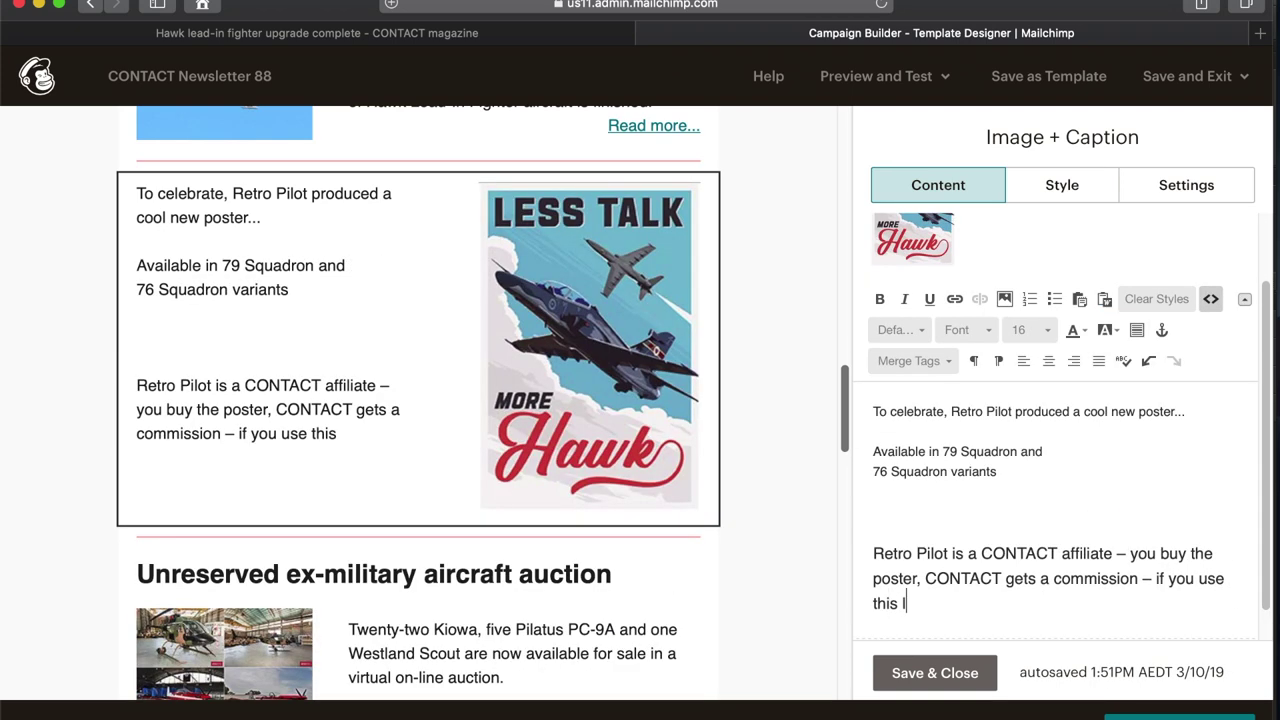
{"action": "type", "text": "ink"}
{"action": "type", "text": "."}
{"action": "left_click_drag", "start_coordinate": [926, 603], "coordinate": [1199, 578]}
{"action": "left_click", "coordinate": [955, 299]}
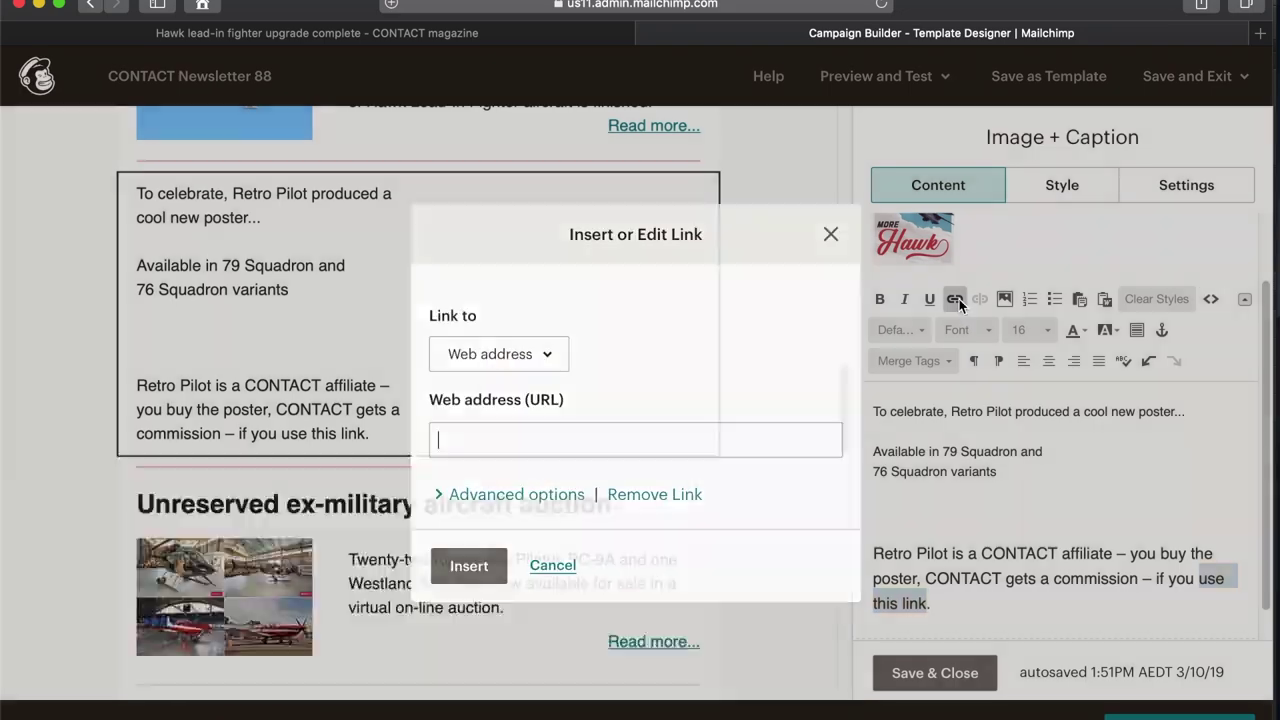
{"action": "key", "text": "super+v"}
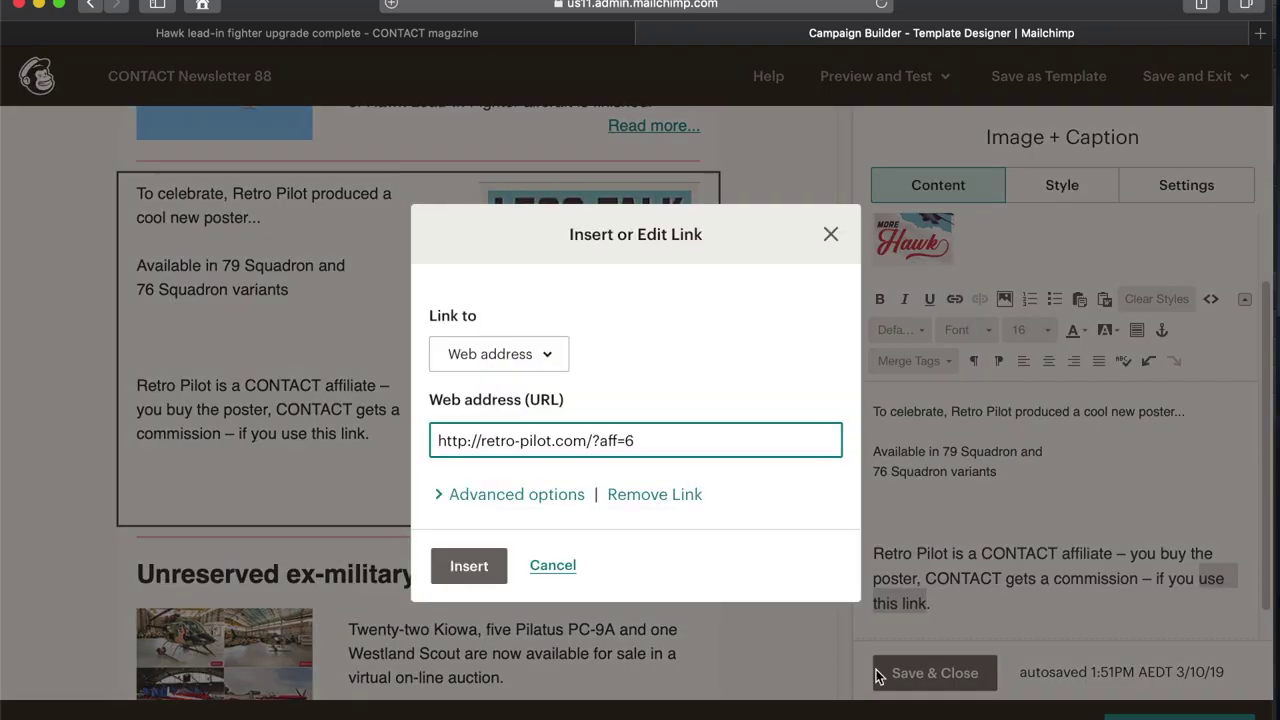
{"action": "left_click", "coordinate": [471, 567]}
- Link the Hawk poster image to the same Retro Pilot affiliate address
{"action": "left_click", "coordinate": [1100, 283]}
{"action": "key", "text": "super+v"}
{"action": "left_click", "coordinate": [466, 566]}
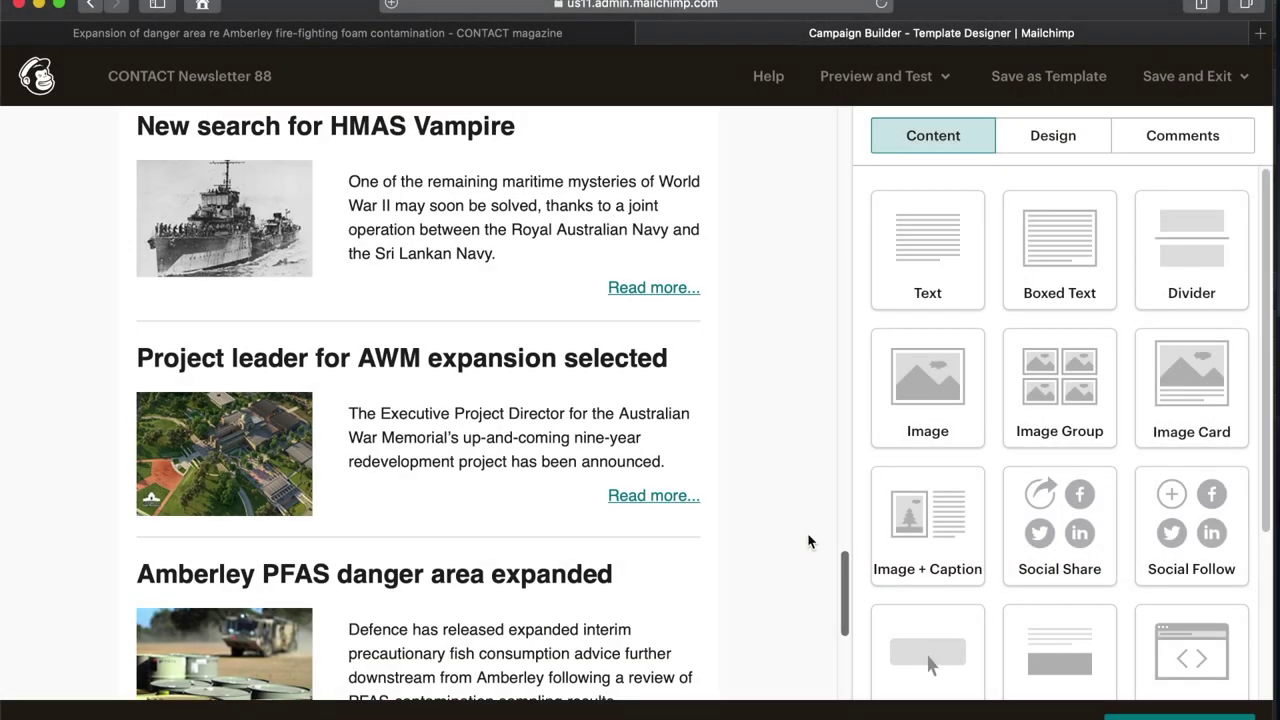
- Send a test email of CONTACT Newsletter 88 to the prefilled editor's address
{"action": "scroll", "coordinate": [809, 541], "scroll_direction": "up", "scroll_amount": 15}
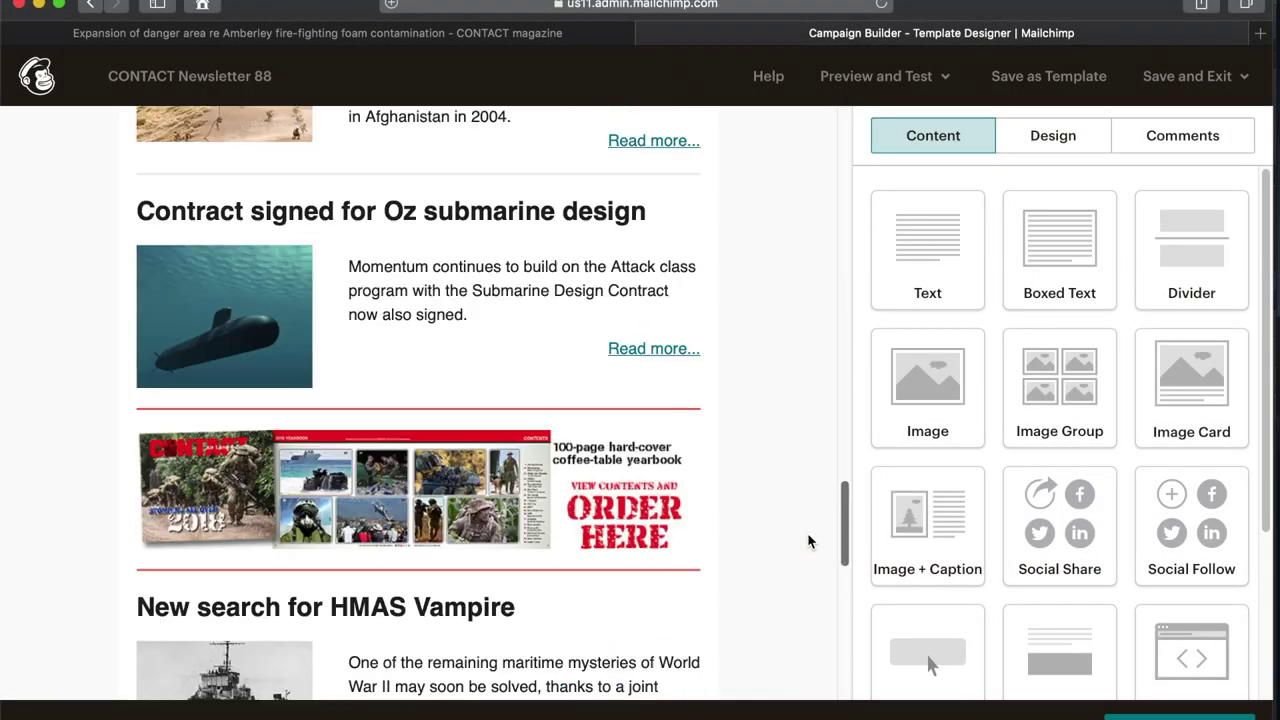
{"action": "scroll", "coordinate": [809, 541], "scroll_direction": "up", "scroll_amount": 15}
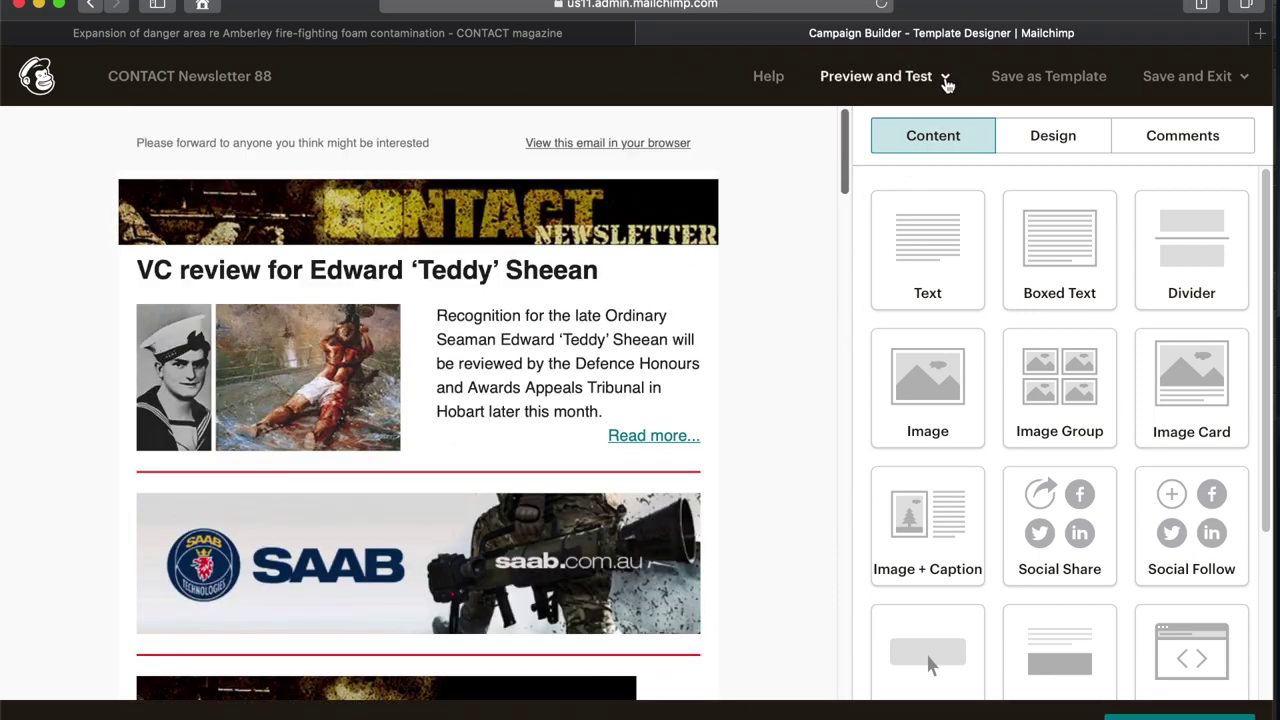
{"action": "left_click", "coordinate": [946, 80]}
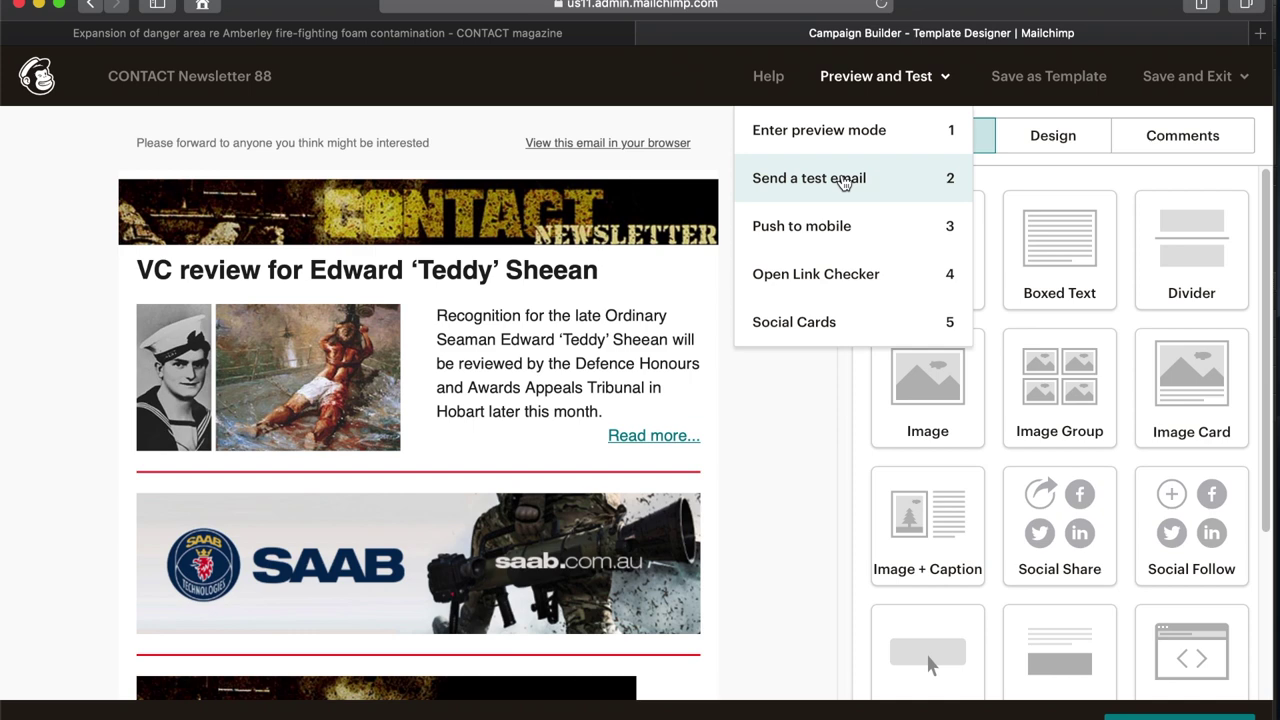
{"action": "left_click", "coordinate": [845, 180]}
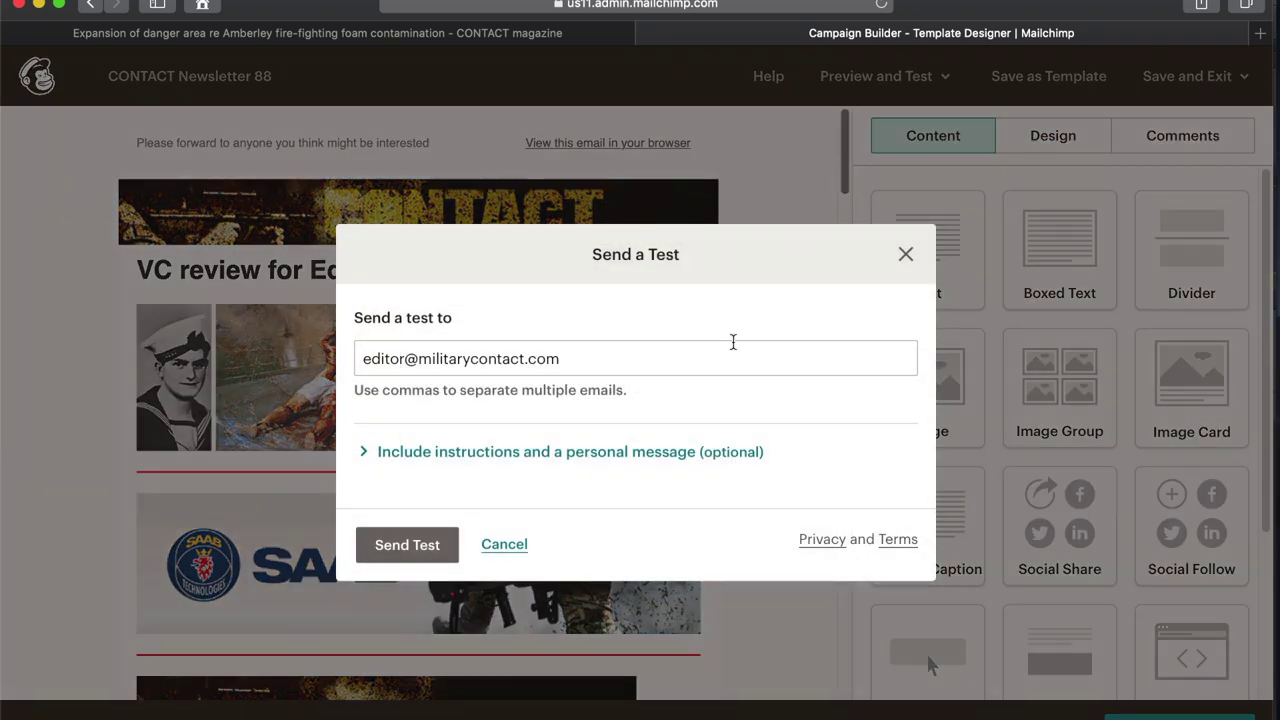
{"action": "left_click", "coordinate": [408, 546]}
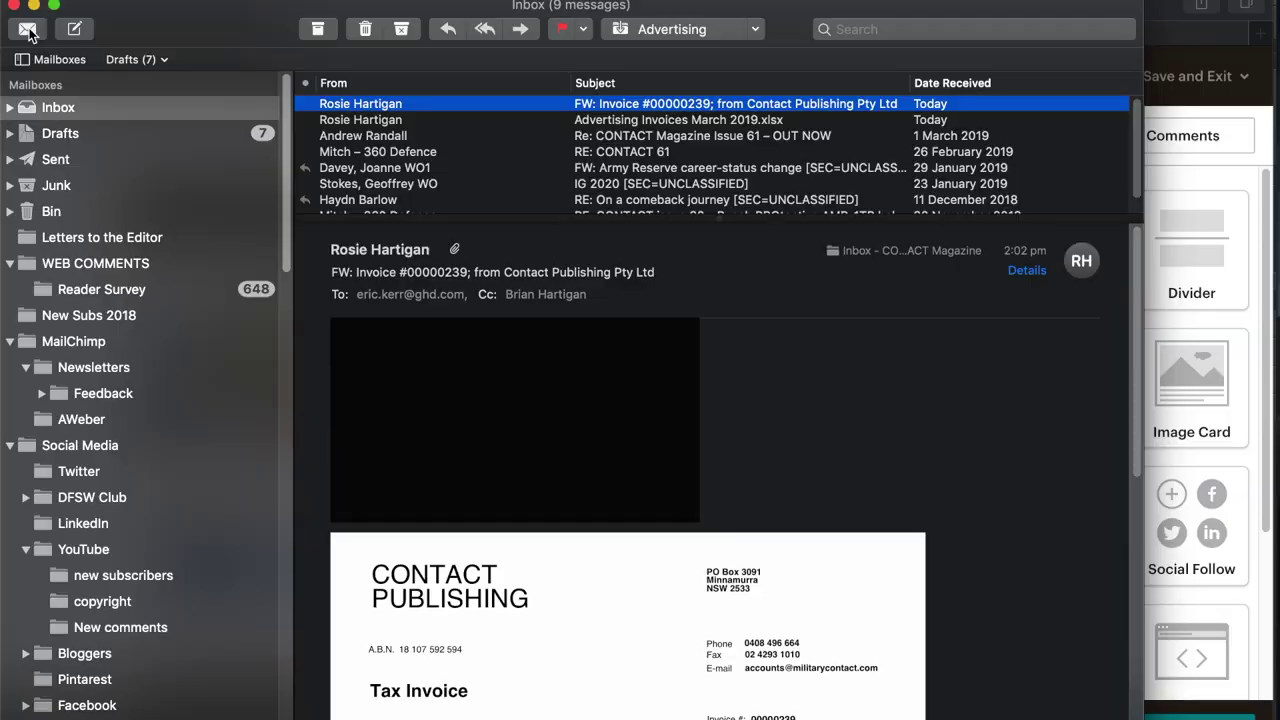
- Fetch and open the test newsletter in Mail, and check the lead VC review story's image and Read more links
{"action": "left_click", "coordinate": [29, 33]}
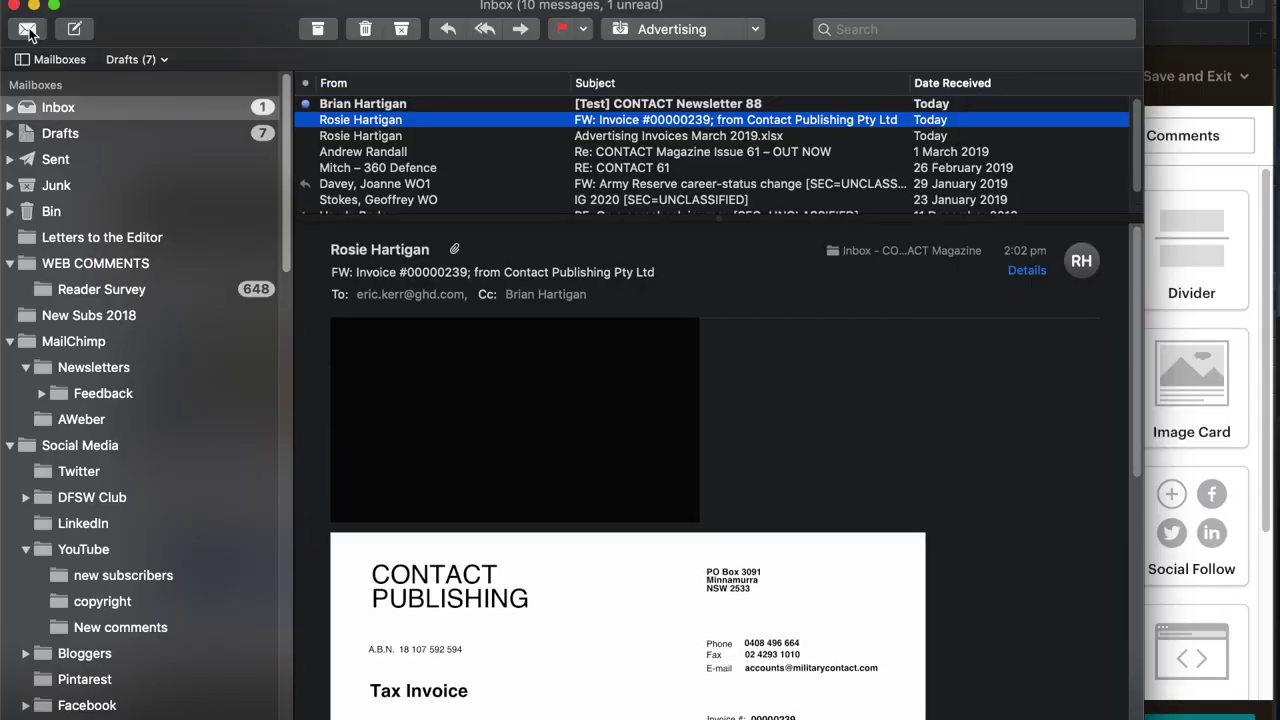
{"action": "double_click", "coordinate": [390, 103]}
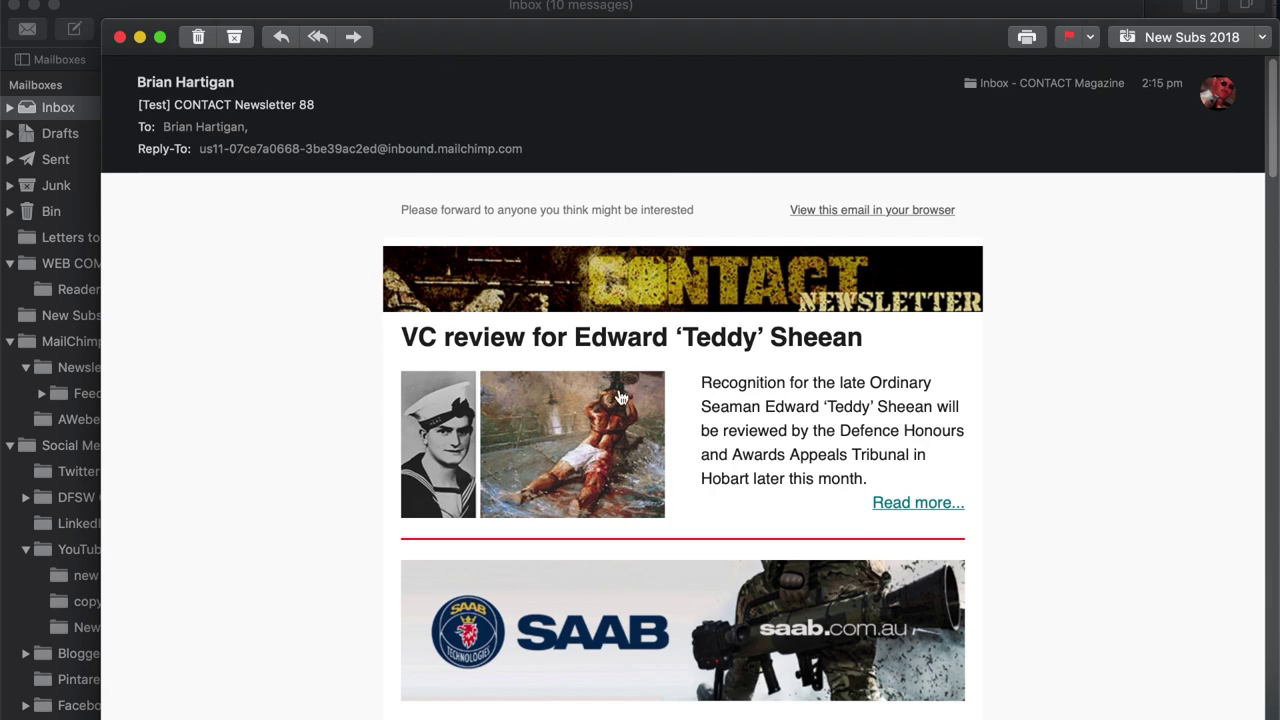
{"action": "left_click", "coordinate": [563, 425]}
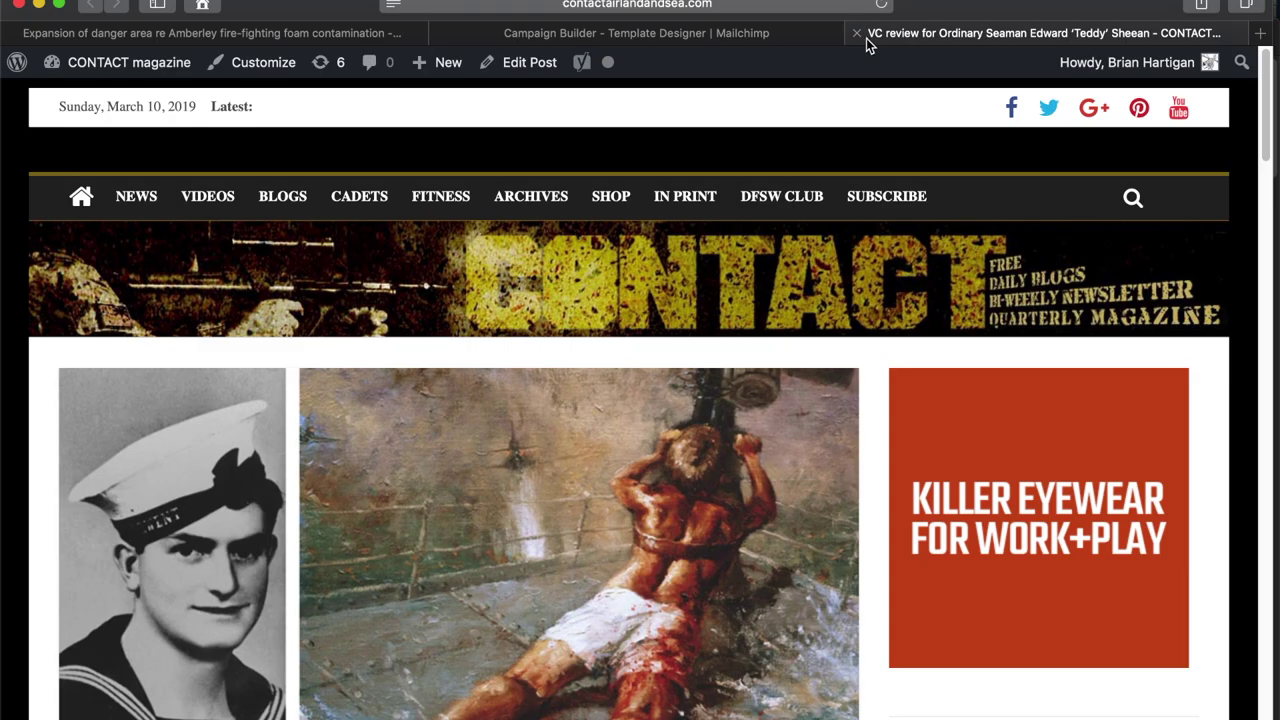
{"action": "left_click", "coordinate": [857, 33]}
{"action": "key", "text": "super+Tab"}
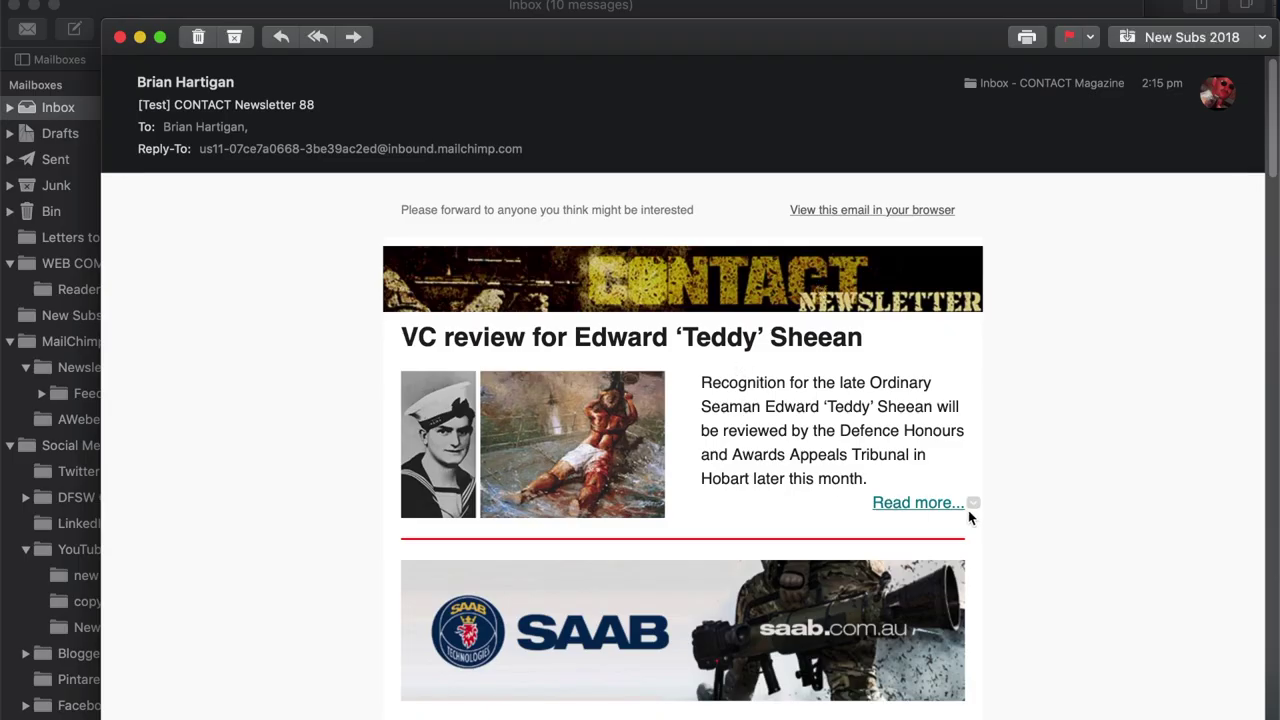
{"action": "left_click", "coordinate": [929, 505]}
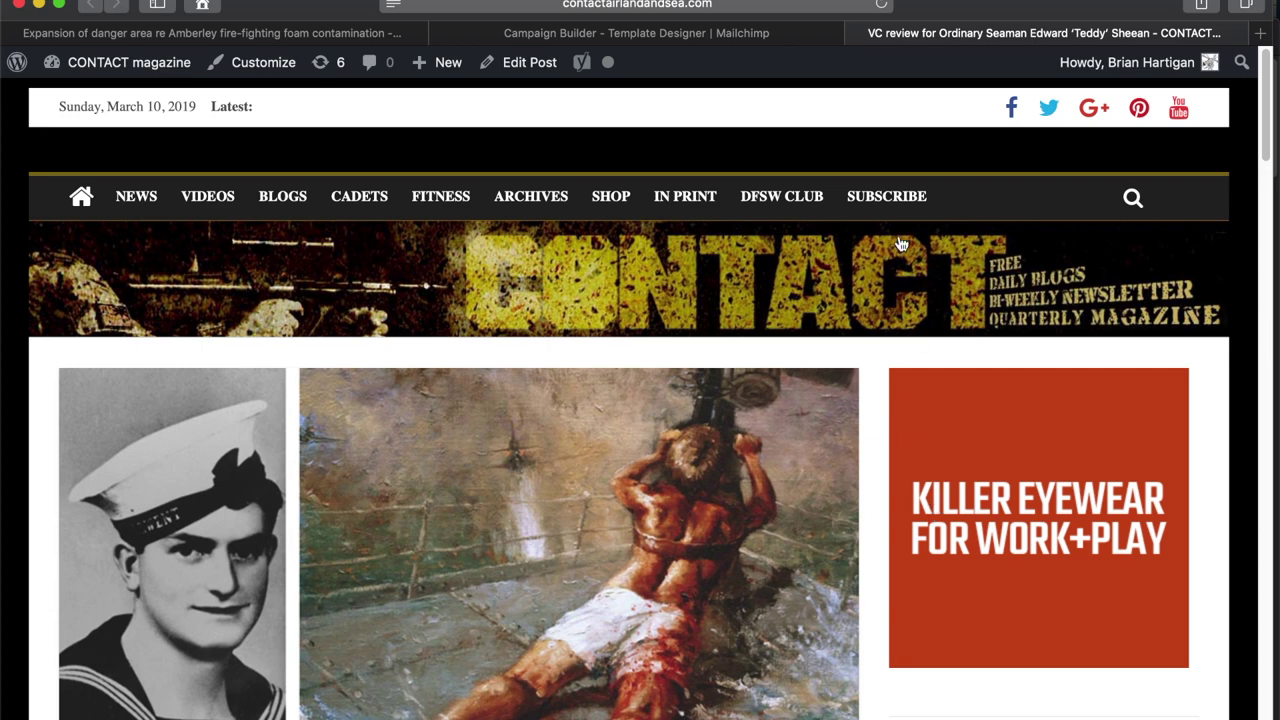
{"action": "left_click", "coordinate": [859, 33]}
- Test the image and Read more links below the lead story in the test email, closing each opened page
{"action": "key", "text": "super+Tab"}
{"action": "scroll", "coordinate": [829, 386], "scroll_direction": "down", "scroll_amount": 5}
{"action": "left_click", "coordinate": [568, 355]}
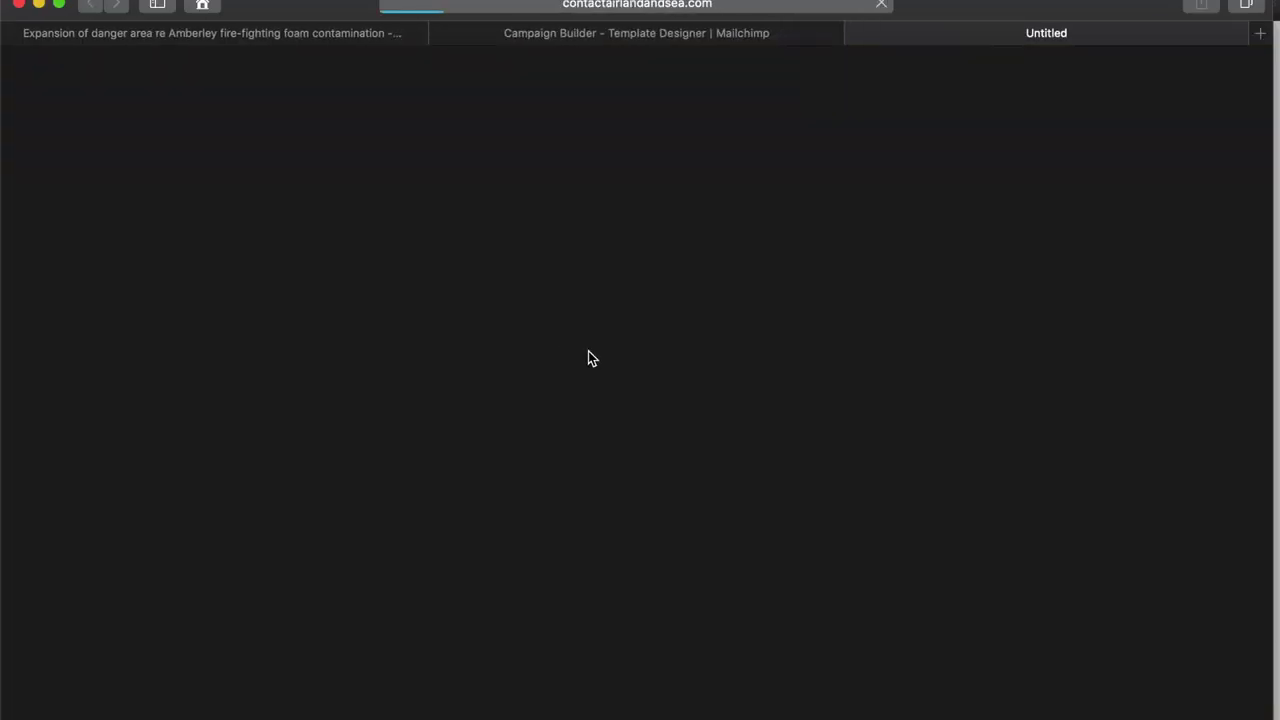
{"action": "left_click", "coordinate": [857, 33]}
{"action": "key", "text": "super+Tab"}
{"action": "left_click", "coordinate": [943, 437]}
{"action": "left_click", "coordinate": [857, 33]}
{"action": "key", "text": "super+Tab"}
{"action": "left_click", "coordinate": [954, 671]}
{"action": "left_click", "coordinate": [857, 33]}
{"action": "key", "text": "super+Tab"}
{"action": "left_click", "coordinate": [951, 668]}
{"action": "left_click", "coordinate": [857, 33]}
- Test the image links further down the test email and the Retro Pilot affiliate link, closing each opened page
{"action": "key", "text": "super+Tab"}
{"action": "scroll", "coordinate": [788, 348], "scroll_direction": "down", "scroll_amount": 3}
{"action": "left_click", "coordinate": [560, 657]}
{"action": "key", "text": "super+Tab"}
{"action": "key", "text": "super+Tab"}
{"action": "left_click", "coordinate": [859, 33]}
{"action": "key", "text": "super+Tab"}
{"action": "scroll", "coordinate": [950, 500], "scroll_direction": "down", "scroll_amount": 3}
{"action": "left_click", "coordinate": [626, 543]}
{"action": "left_click", "coordinate": [857, 33]}
{"action": "key", "text": "super+Tab"}
{"action": "left_click", "coordinate": [890, 405]}
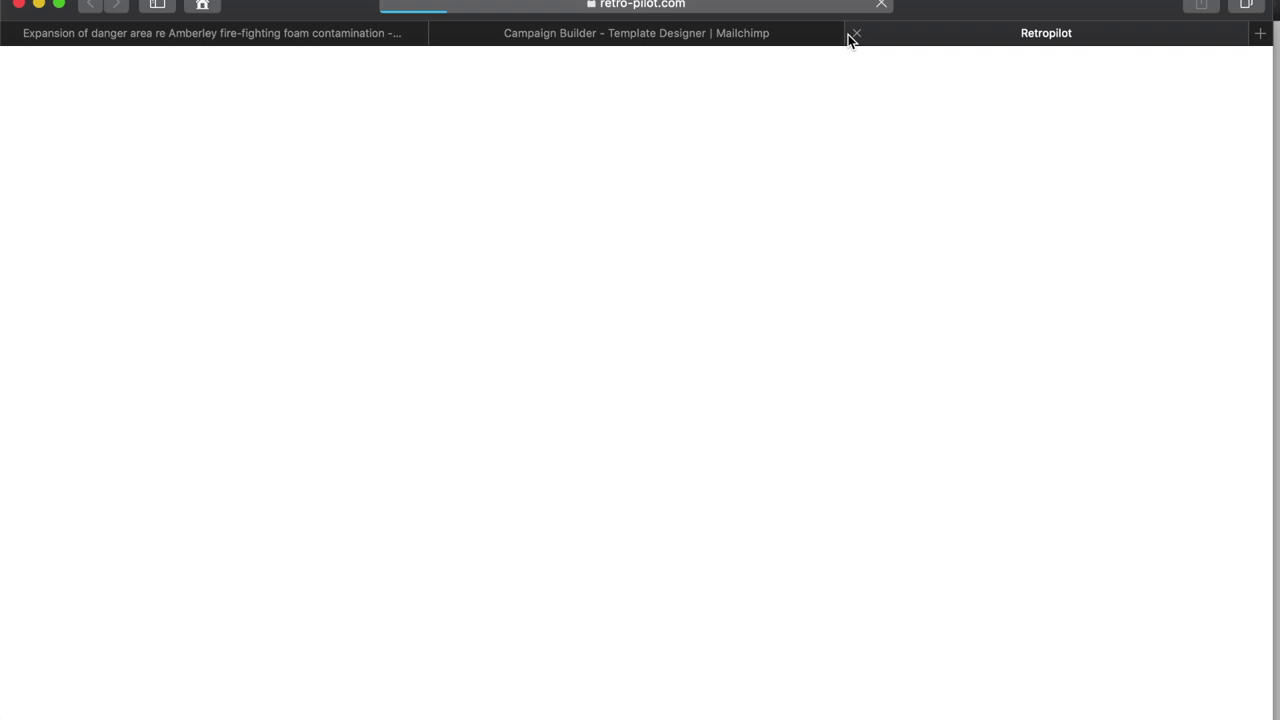
{"action": "left_click", "coordinate": [855, 33]}
- Test the image and Read more links of the Villers-Bretonneux Dawn Service story in the test email
{"action": "key", "text": "super+Tab"}
{"action": "scroll", "coordinate": [754, 286], "scroll_direction": "down", "scroll_amount": 3}
{"action": "left_click", "coordinate": [565, 420]}
{"action": "left_click", "coordinate": [857, 33]}
{"action": "key", "text": "super+Tab"}
{"action": "left_click", "coordinate": [950, 470]}
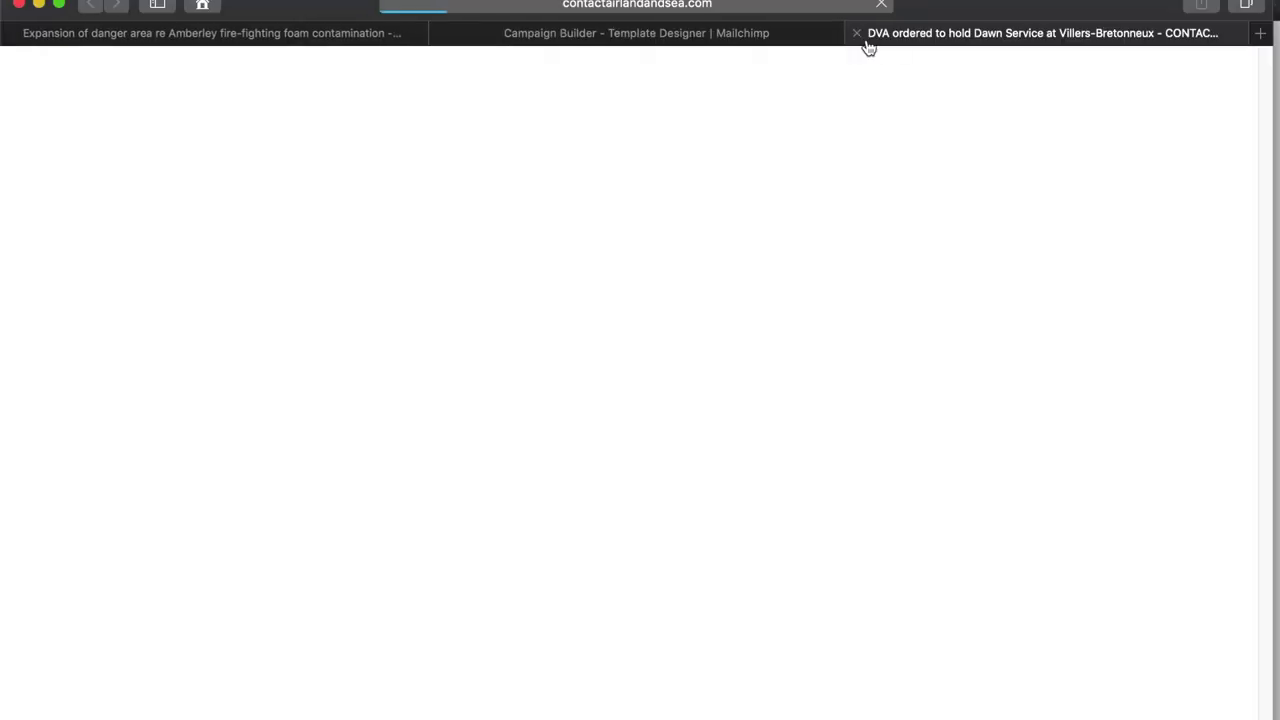
{"action": "left_click", "coordinate": [857, 33]}
- Test the image and Read more links of the NZSAS Afghan-patrol story
{"action": "key", "text": "super+Tab"}
{"action": "scroll", "coordinate": [734, 260], "scroll_direction": "down", "scroll_amount": 3}
{"action": "left_click", "coordinate": [565, 260]}
{"action": "left_click", "coordinate": [858, 34]}
{"action": "key", "text": "super+Tab"}
{"action": "left_click", "coordinate": [954, 311]}
{"action": "left_click", "coordinate": [857, 34]}
- Test the image and Read more links of the Oz submarine design contract story
{"action": "key", "text": "super+Tab"}
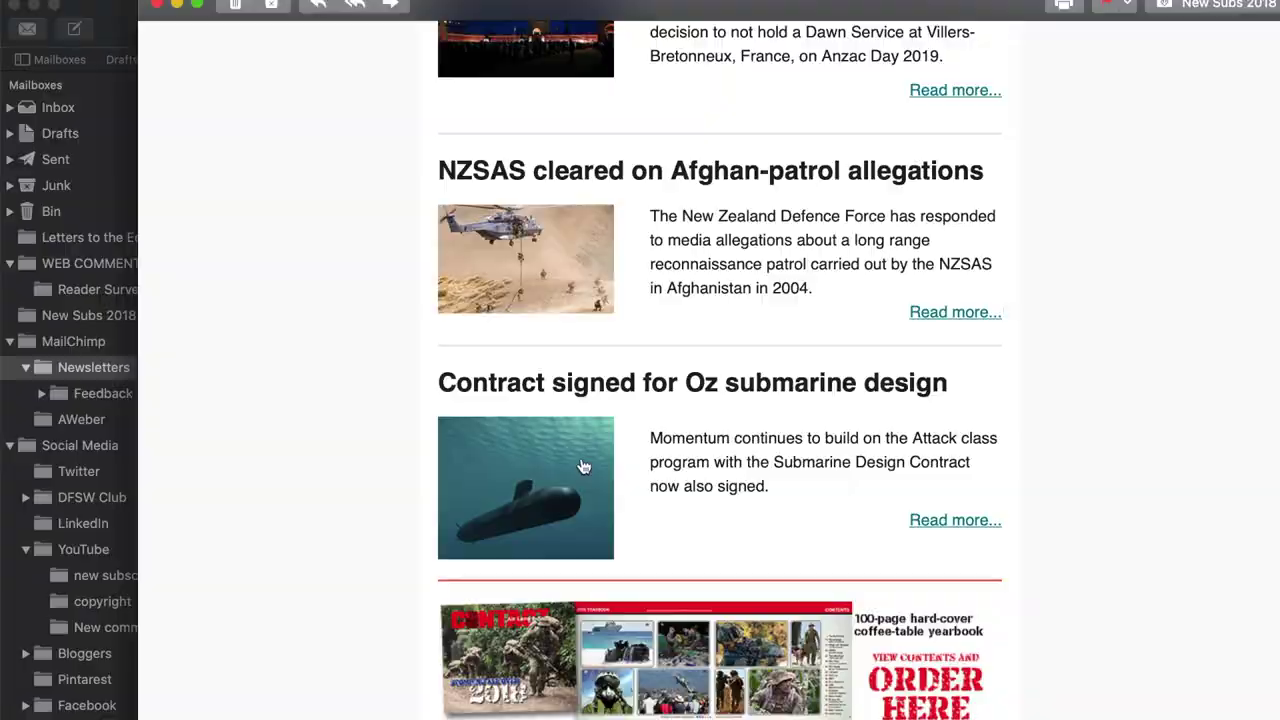
{"action": "left_click", "coordinate": [582, 463]}
{"action": "left_click", "coordinate": [857, 34]}
{"action": "key", "text": "super+Tab"}
{"action": "left_click", "coordinate": [954, 555]}
{"action": "left_click", "coordinate": [857, 34]}
- Test the link on the 2018 coffee-table yearbook advertisement and close the opened page
{"action": "key", "text": "super+Tab"}
{"action": "scroll", "coordinate": [766, 382], "scroll_direction": "down", "scroll_amount": 5}
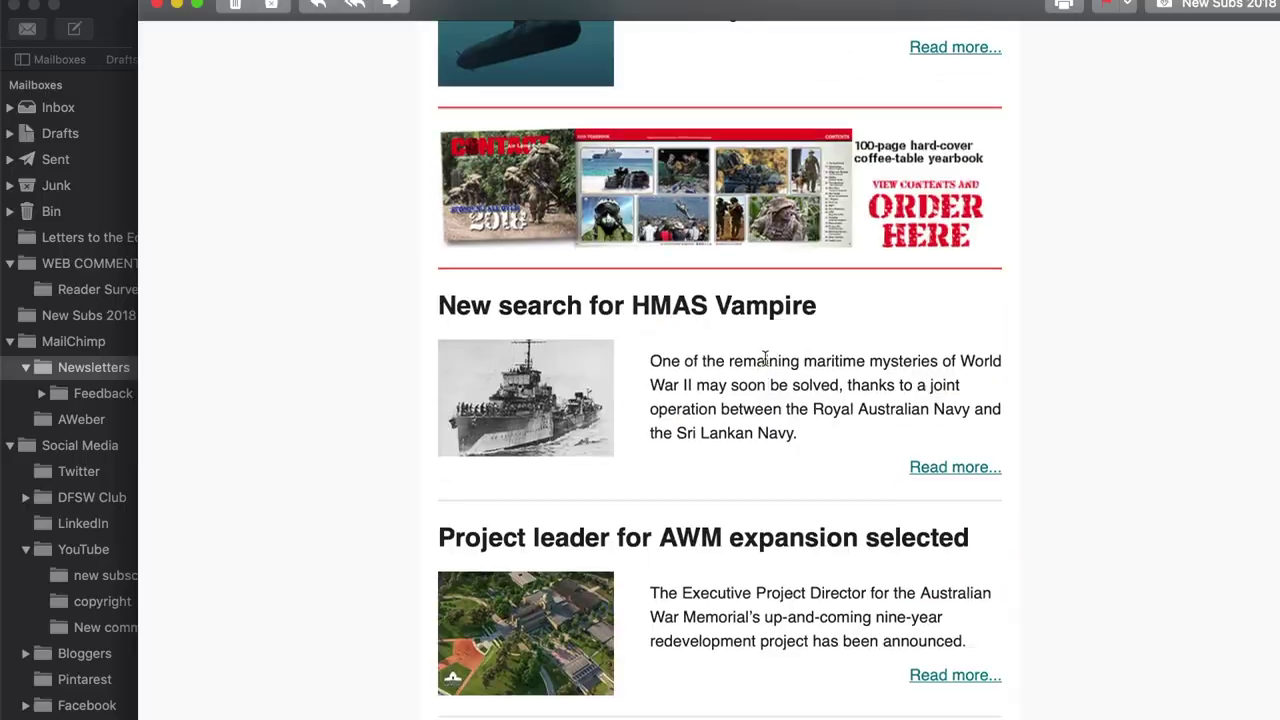
{"action": "left_click", "coordinate": [758, 207]}
{"action": "scroll", "coordinate": [727, 305], "scroll_direction": "down", "scroll_amount": 10}
{"action": "left_click", "coordinate": [857, 33]}
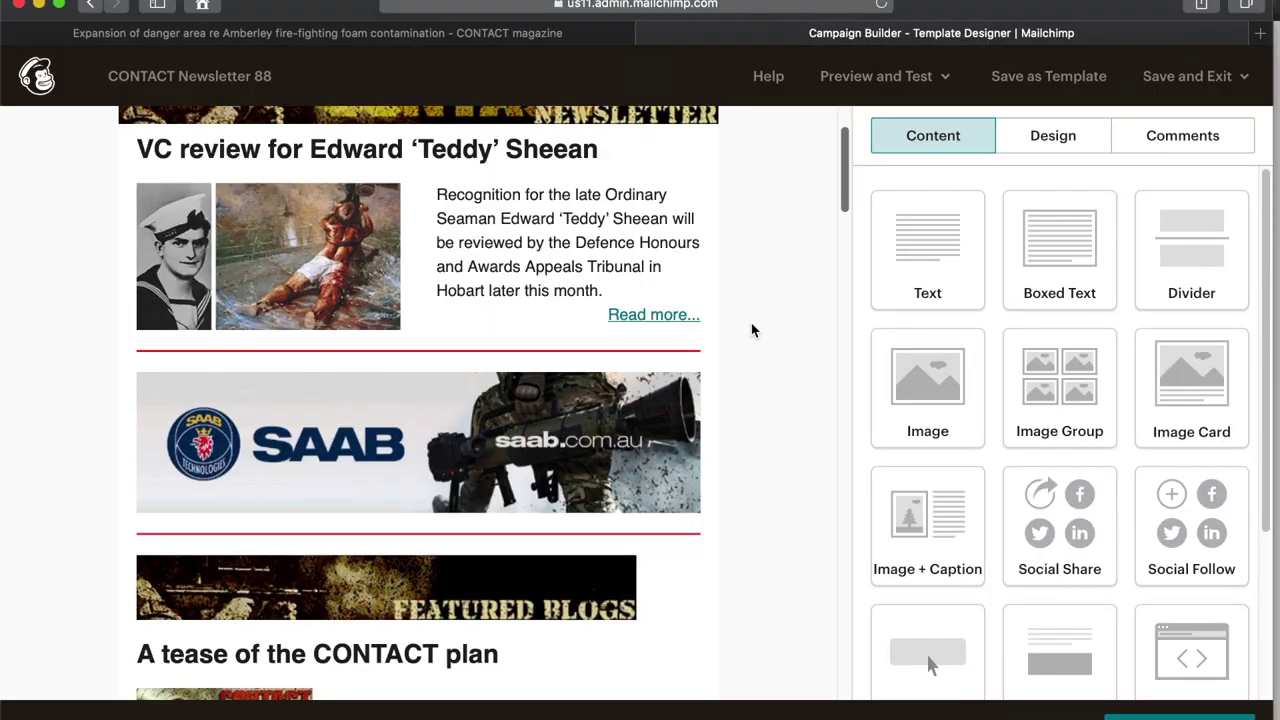
- Test the image and Read more links of the HMAS Vampire search story
{"action": "key", "text": "super+Tab"}
{"action": "left_click", "coordinate": [580, 404]}
{"action": "left_click", "coordinate": [858, 34]}
{"action": "key", "text": "super+Tab"}
{"action": "left_click", "coordinate": [955, 235]}
{"action": "left_click", "coordinate": [858, 34]}
- Test the image and Read more links of the AWM expansion project leader story
{"action": "key", "text": "super+Tab"}
{"action": "left_click", "coordinate": [580, 401]}
{"action": "left_click", "coordinate": [858, 34]}
{"action": "key", "text": "super+Tab"}
{"action": "left_click", "coordinate": [955, 443]}
{"action": "left_click", "coordinate": [859, 36]}
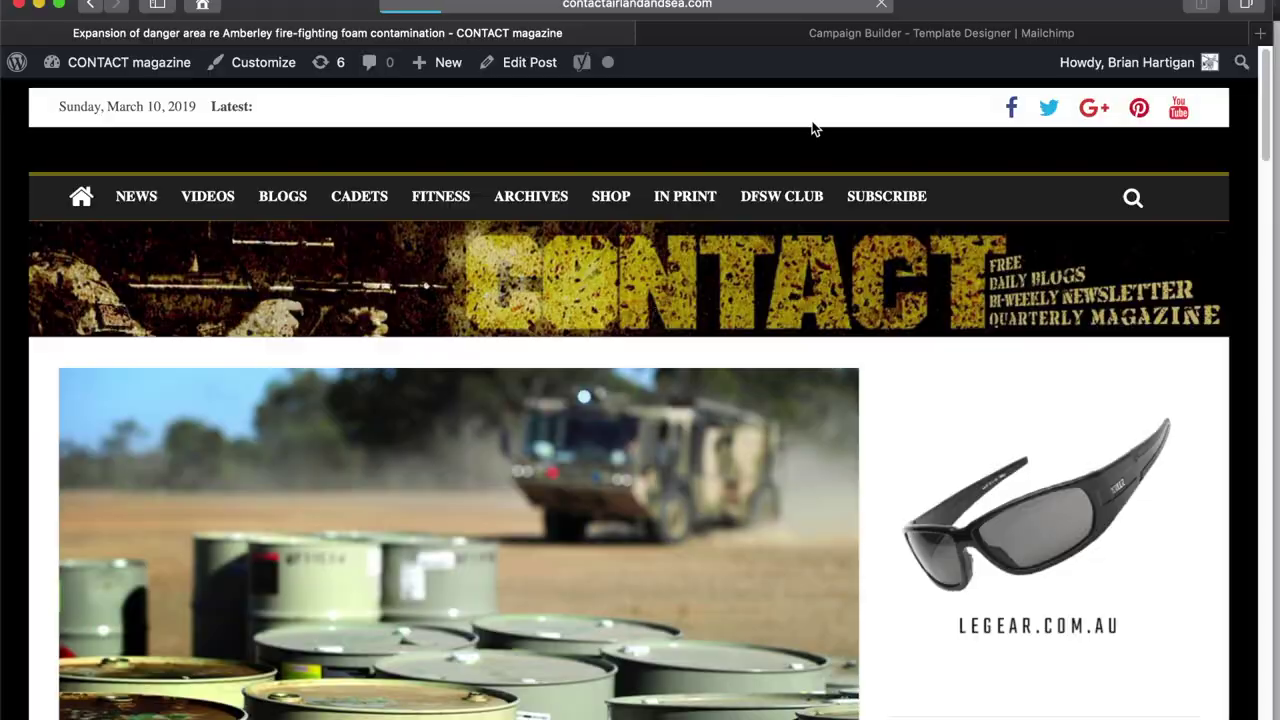
- Test the Read more link of the Amberley PFAS story near the end of the test email
{"action": "key", "text": "super+Tab"}
{"action": "scroll", "coordinate": [935, 346], "scroll_direction": "down", "scroll_amount": 5}
{"action": "left_click", "coordinate": [935, 346]}
- Return to Mailchimp and send the CONTACT Newsletter 88 campaign to its recipients immediately
{"action": "left_click", "coordinate": [646, 35]}
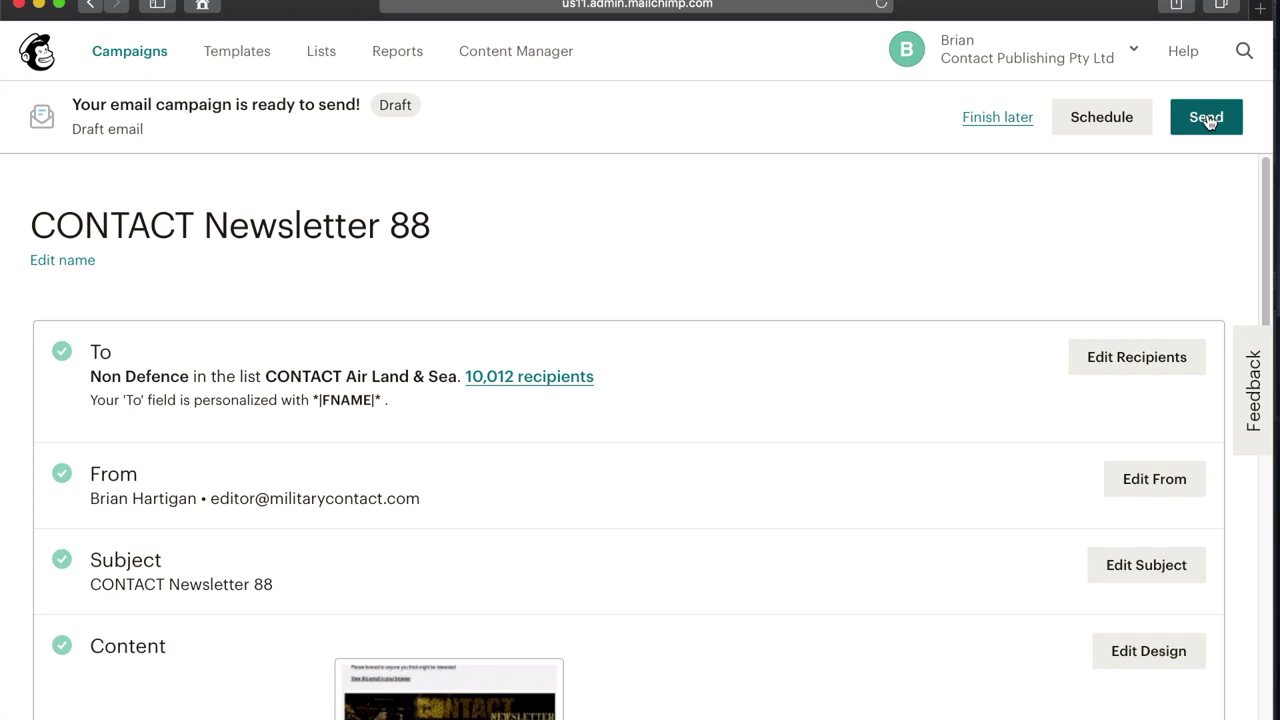
{"action": "left_click", "coordinate": [1206, 118]}
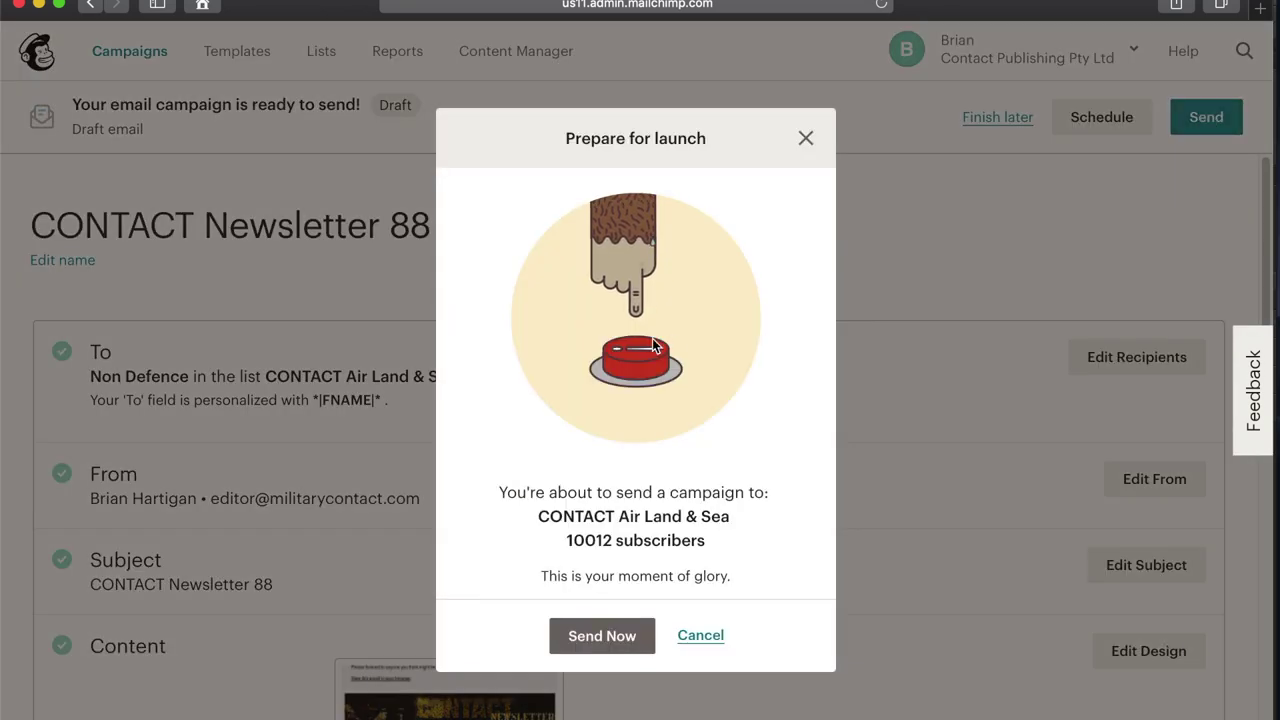
{"action": "left_click", "coordinate": [604, 637]}
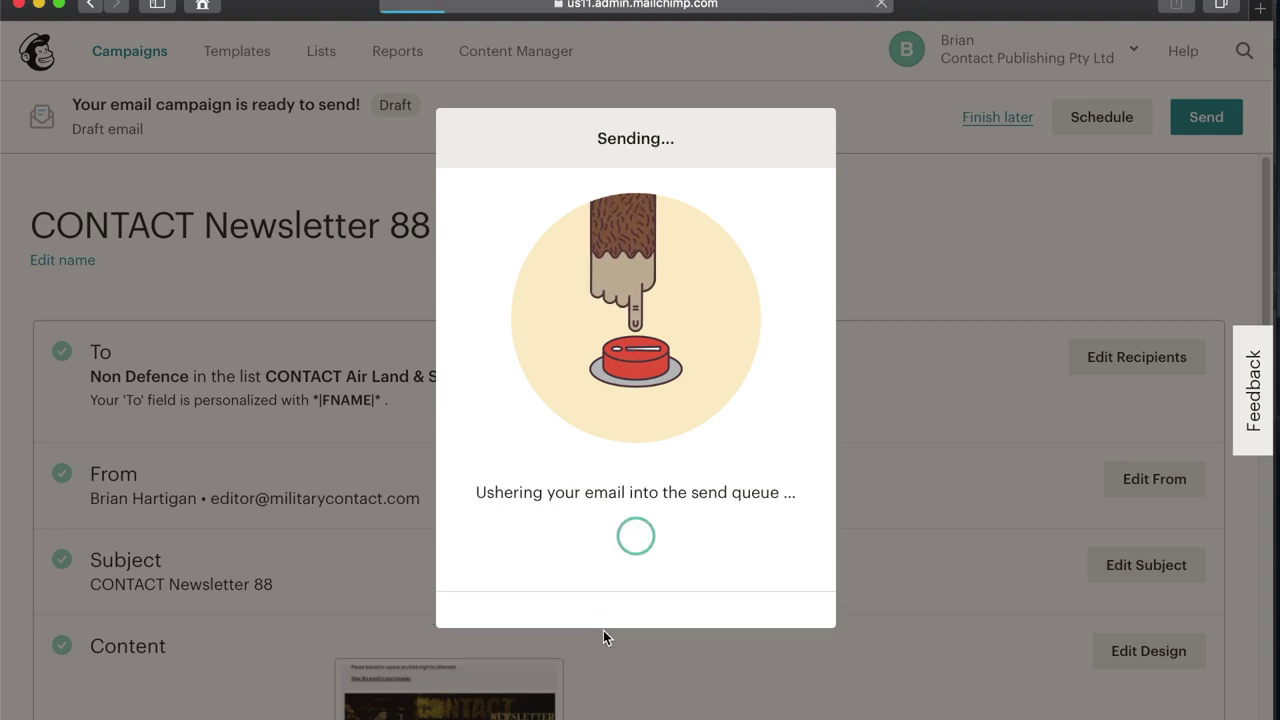